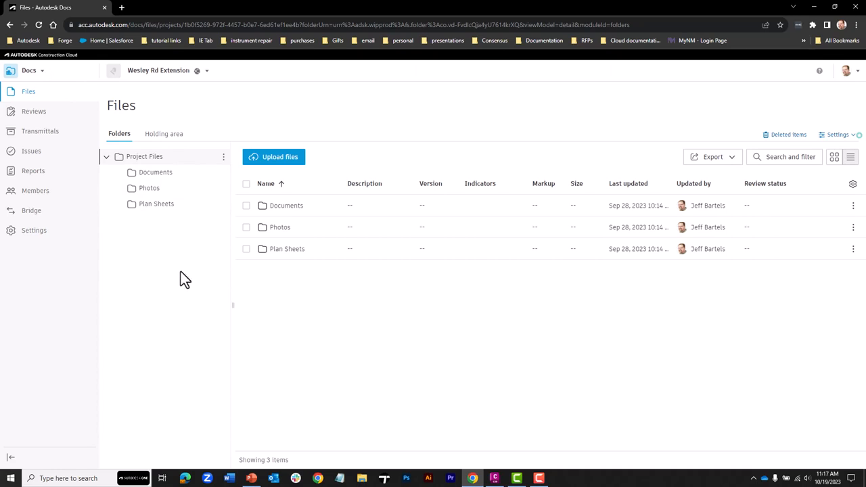
Add a subfolder named CAD Files under Project Files and open it
left_click(222, 157)
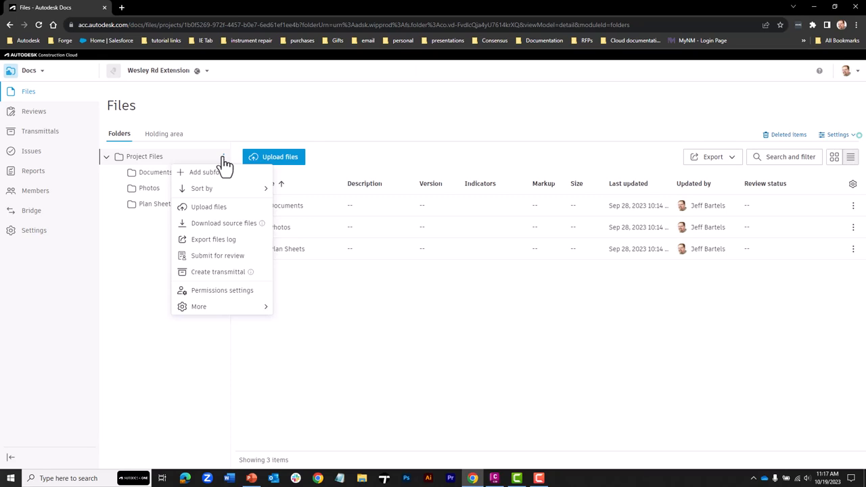
left_click(214, 174)
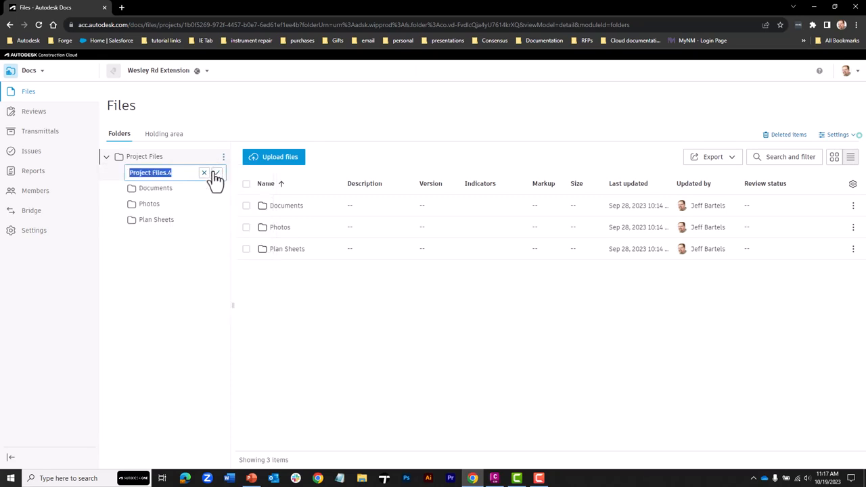
type("CAD")
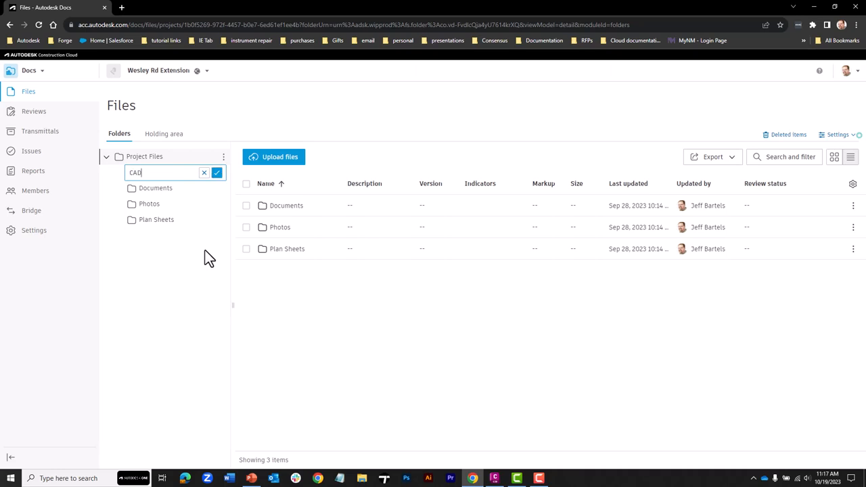
type(" Files")
key("Return")
left_click(154, 173)
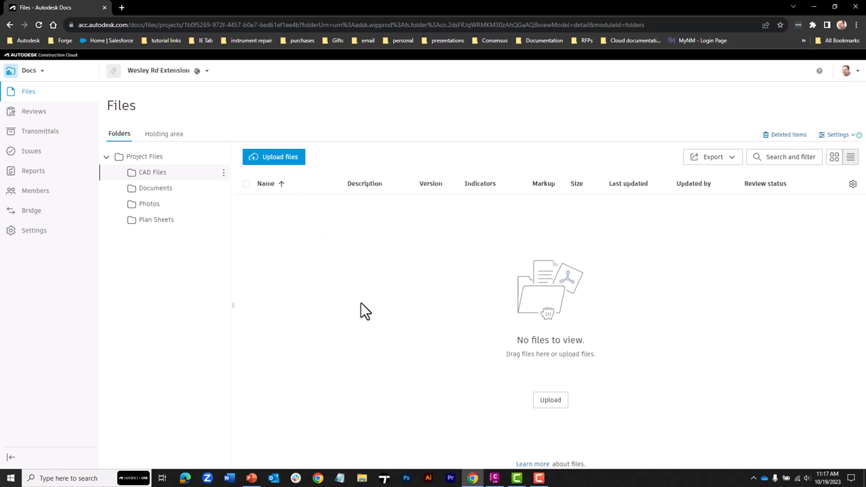
Upload all the DWG files from the local exercise files C4C3D folder into the CAD Files folder
key("super+e")
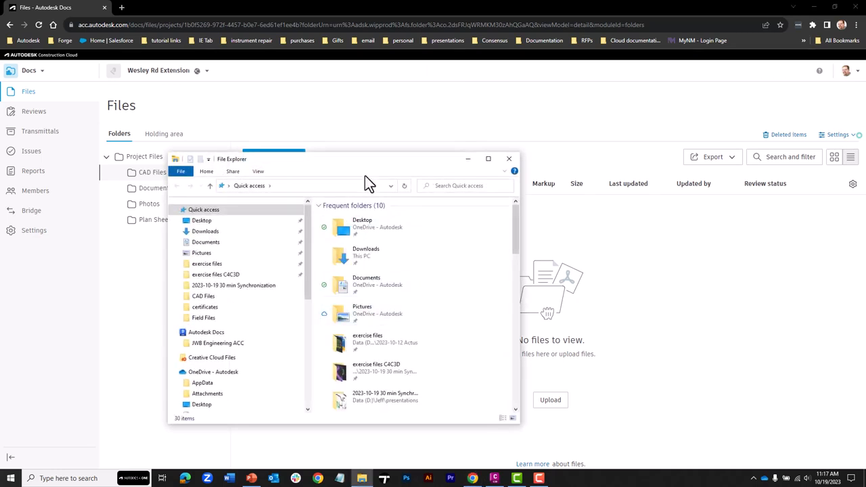
left_click_drag(358, 157, 255, 106)
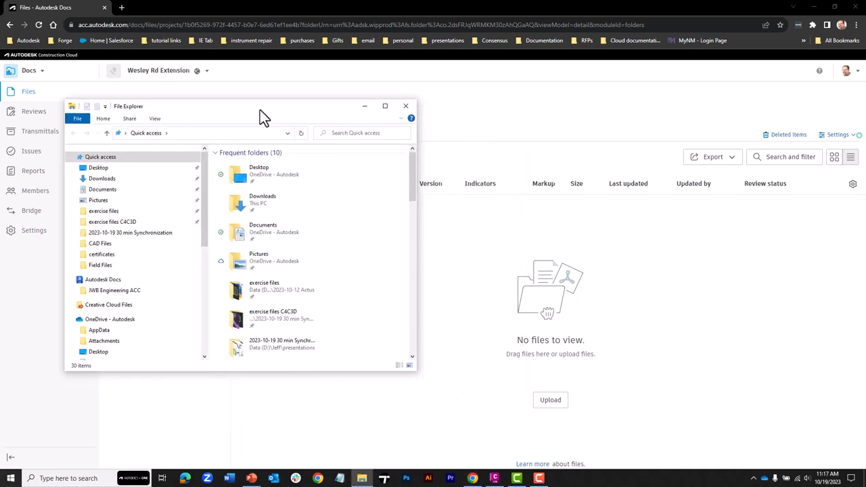
left_click(127, 223)
left_click_drag(241, 268, 489, 258)
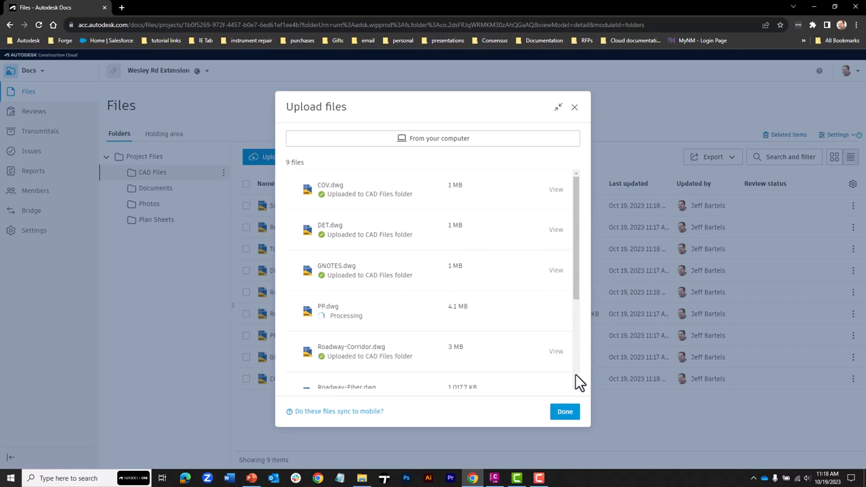
left_click(565, 412)
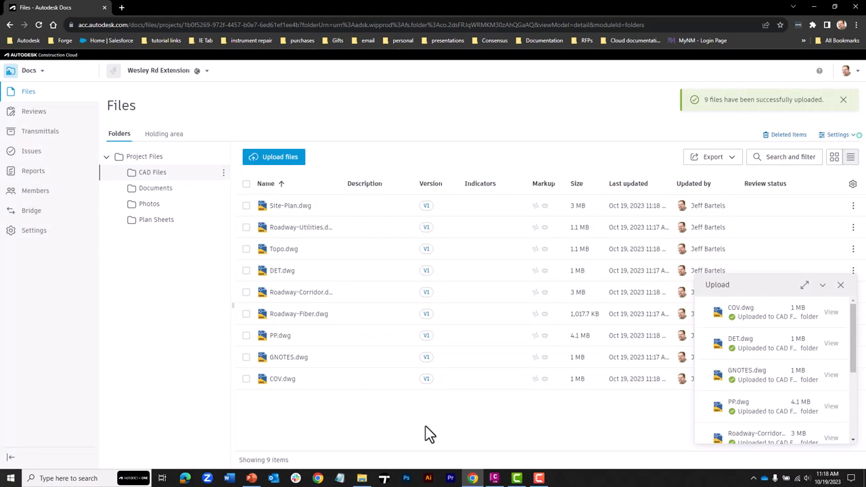
Switch to PowerPoint, present the Autodesk Cloud Platform Overview slide full screen, and return to the project files in the browser
left_click(251, 477)
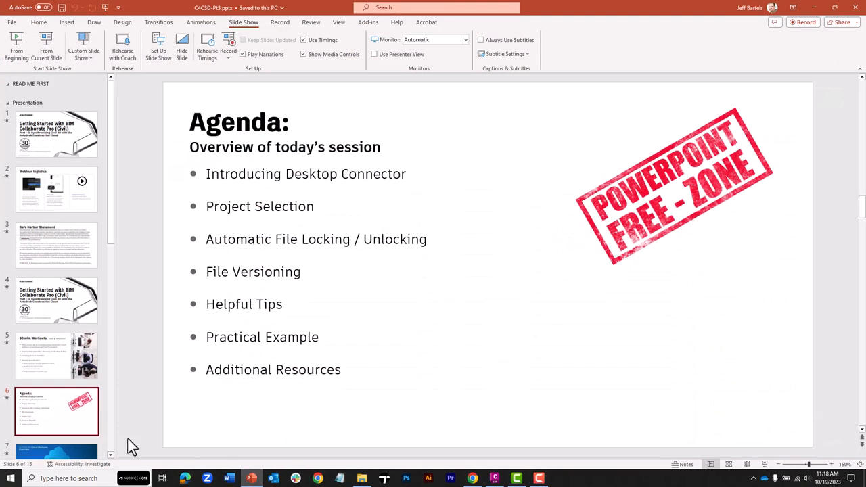
left_click(45, 454)
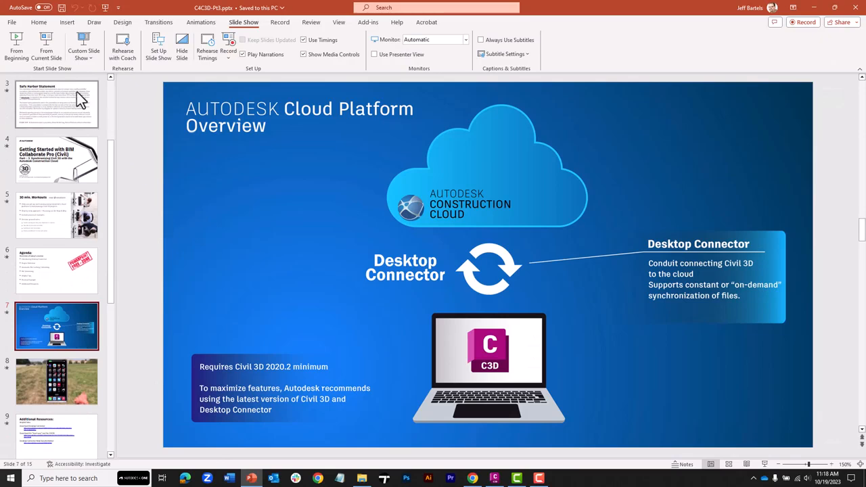
left_click(50, 47)
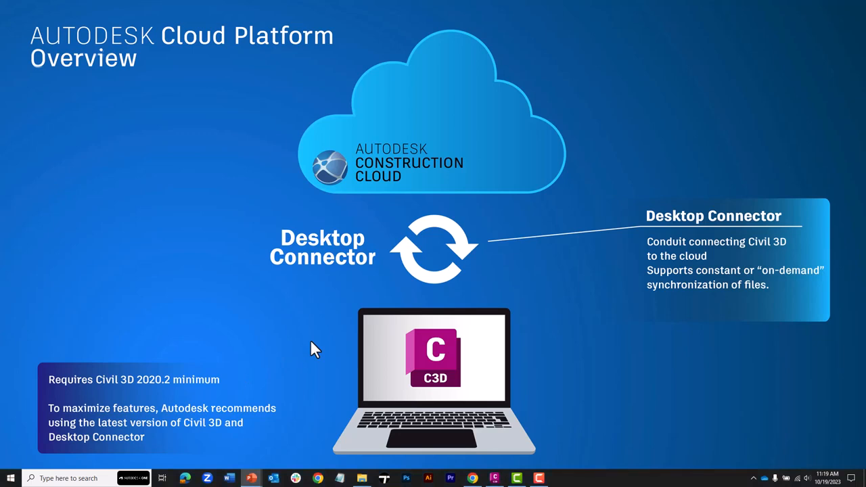
key("Escape")
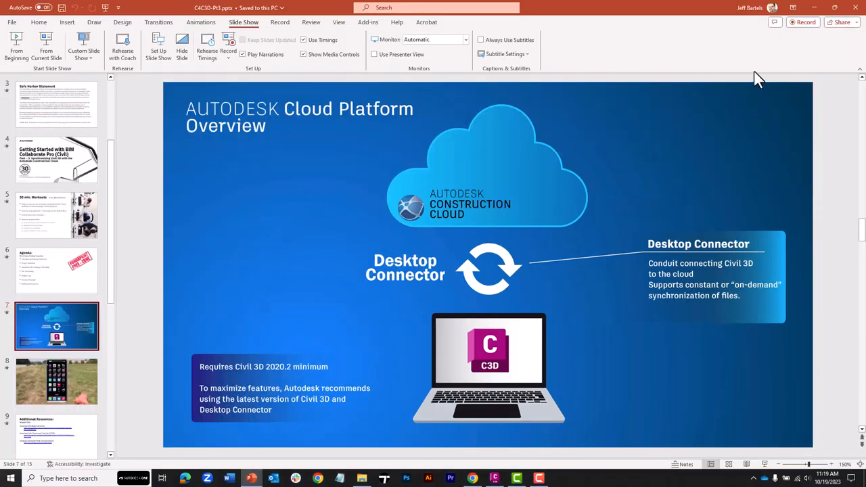
left_click(813, 9)
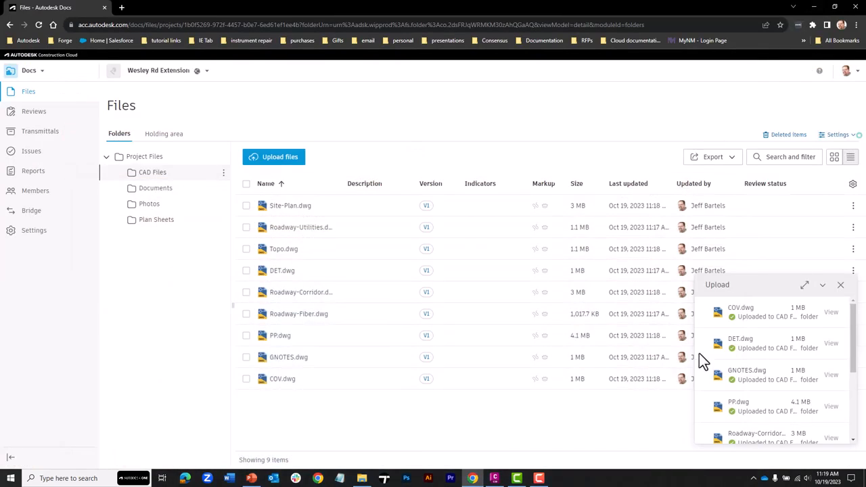
Dismiss the upload summary and look over Desktop Connector's Autodesk Docs activity list and its options, including Select Projects
left_click(840, 284)
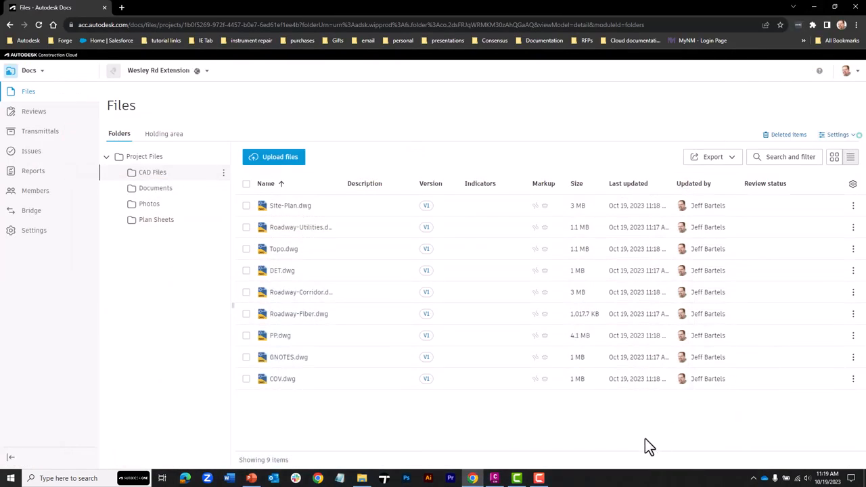
left_click(753, 479)
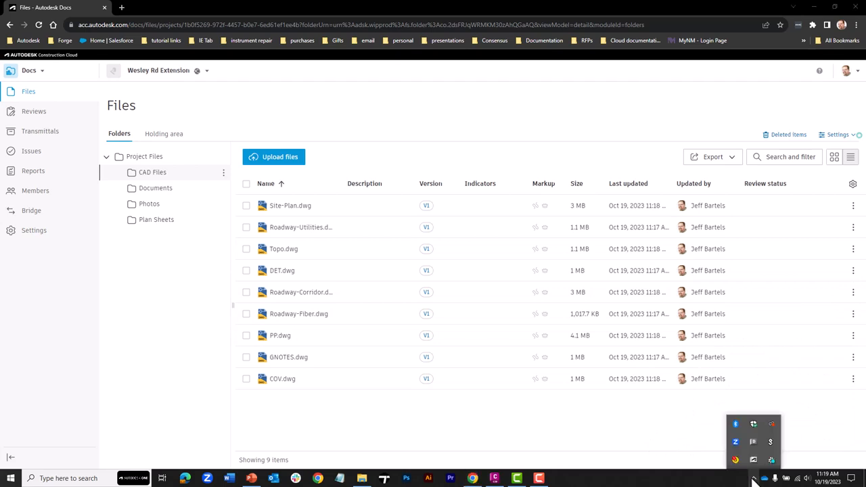
left_click(752, 441)
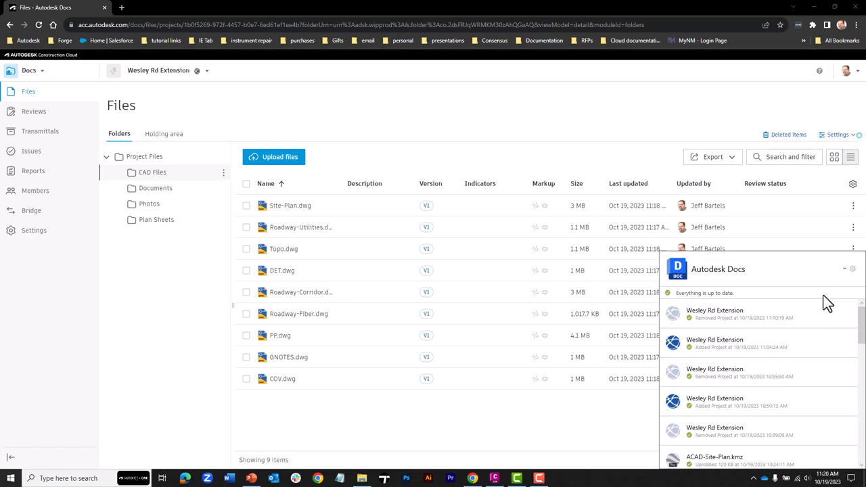
left_click(853, 270)
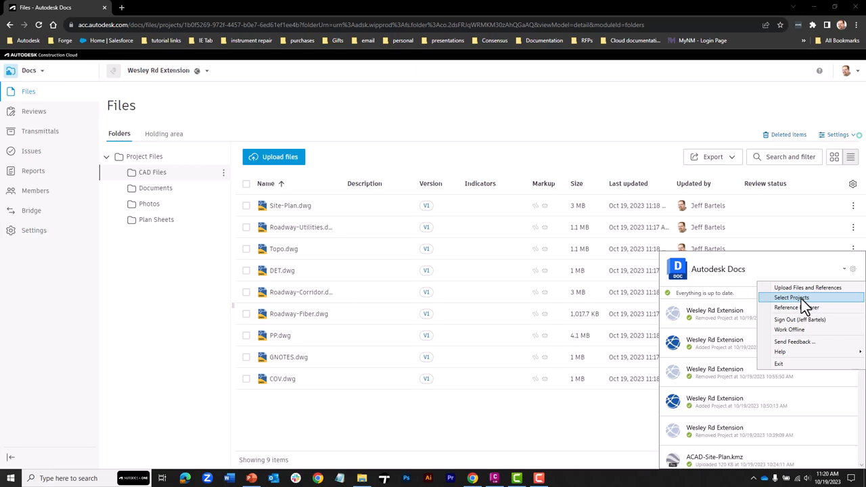
left_click(487, 429)
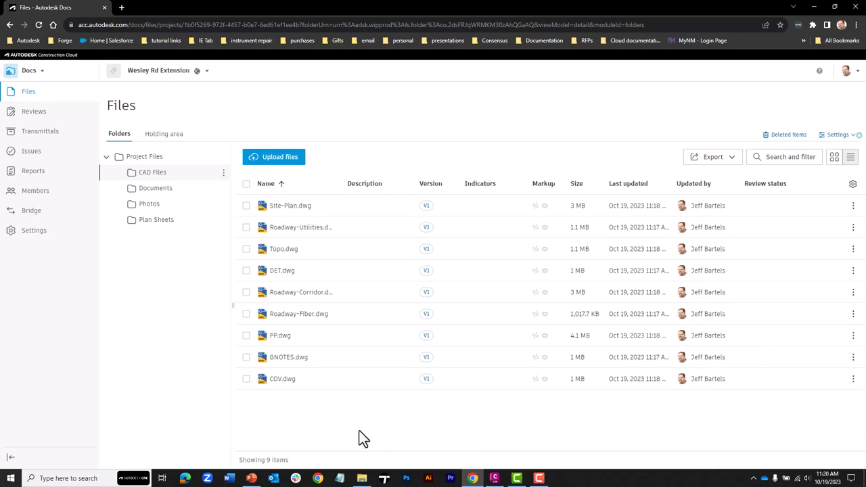
Show the JWB Engineering ACC folder under Autodesk Docs in File Explorer and open Desktop Connector's project selection beside it
left_click(361, 479)
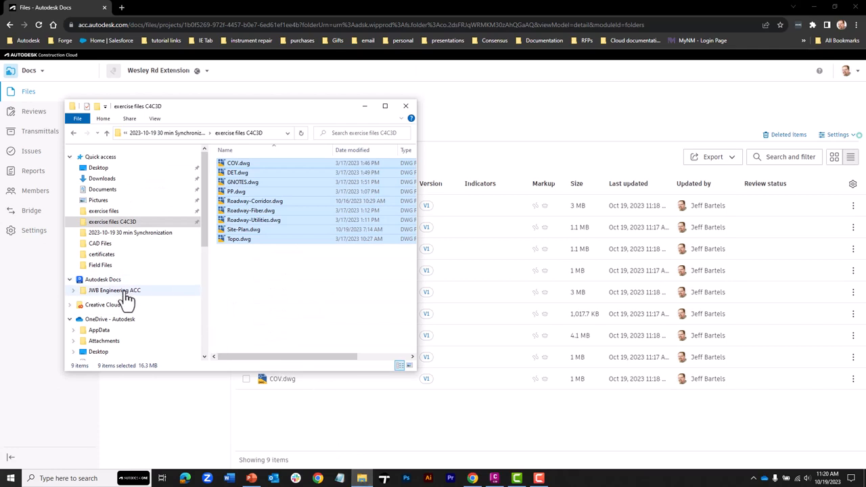
left_click(101, 291)
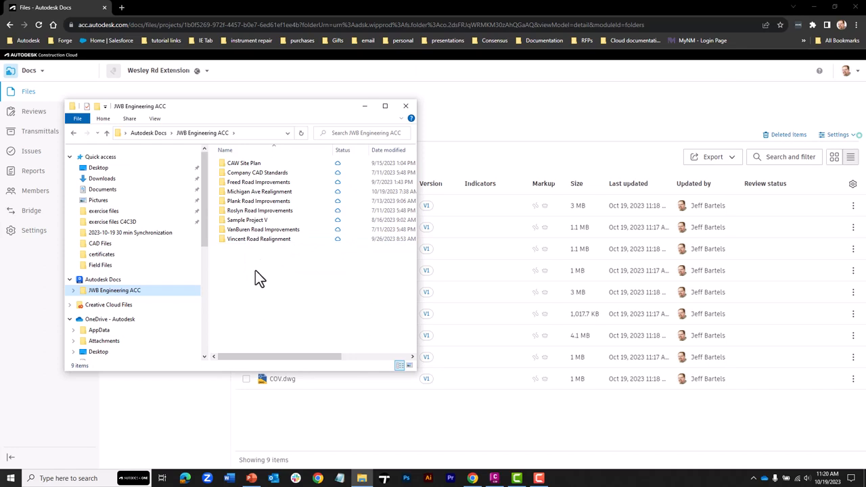
left_click(753, 478)
left_click(751, 442)
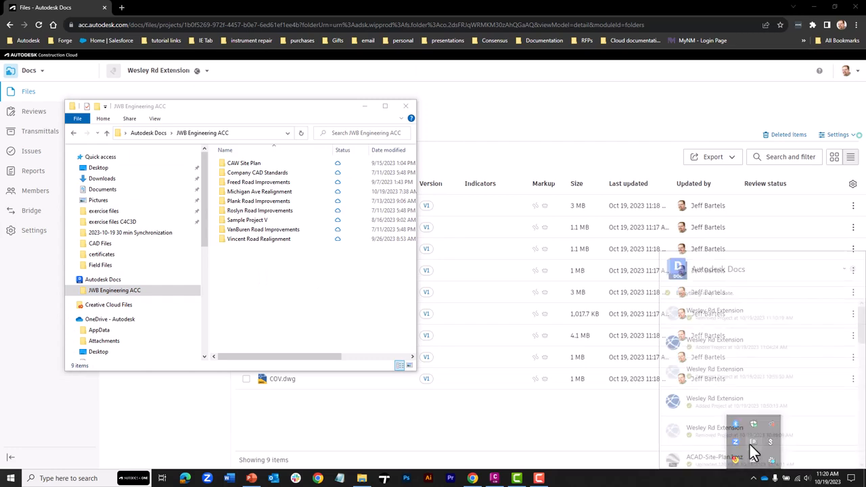
left_click(853, 269)
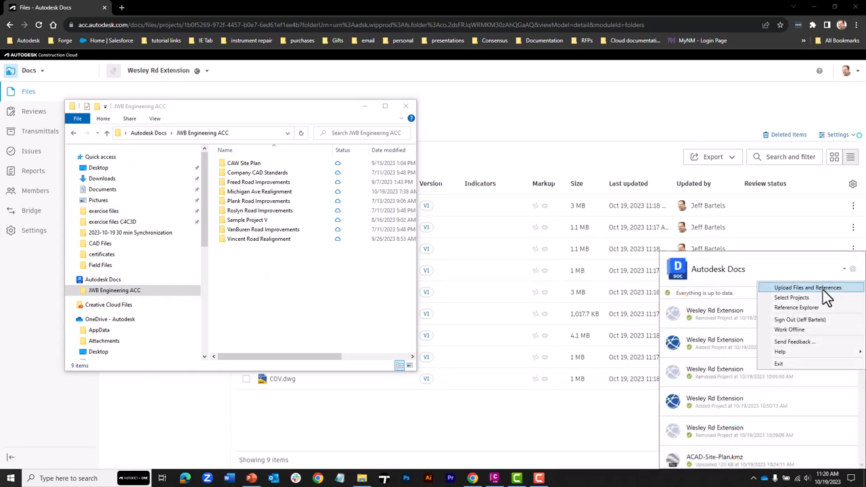
left_click(808, 297)
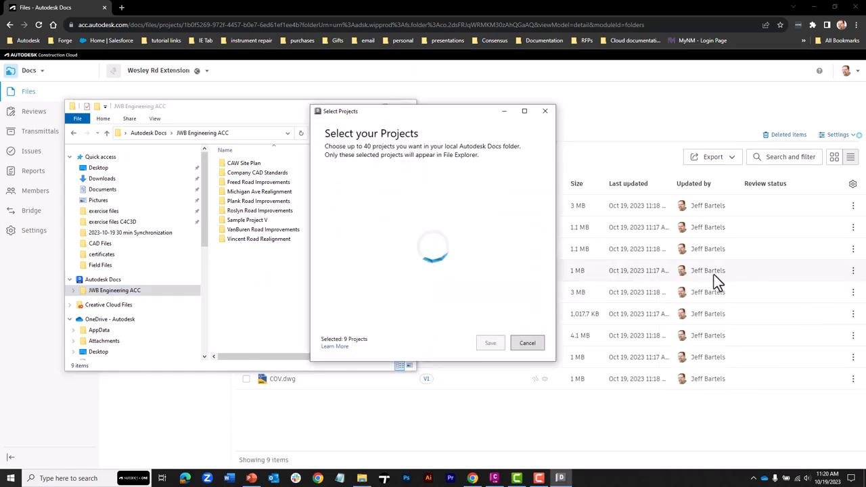
left_click_drag(464, 114, 593, 109)
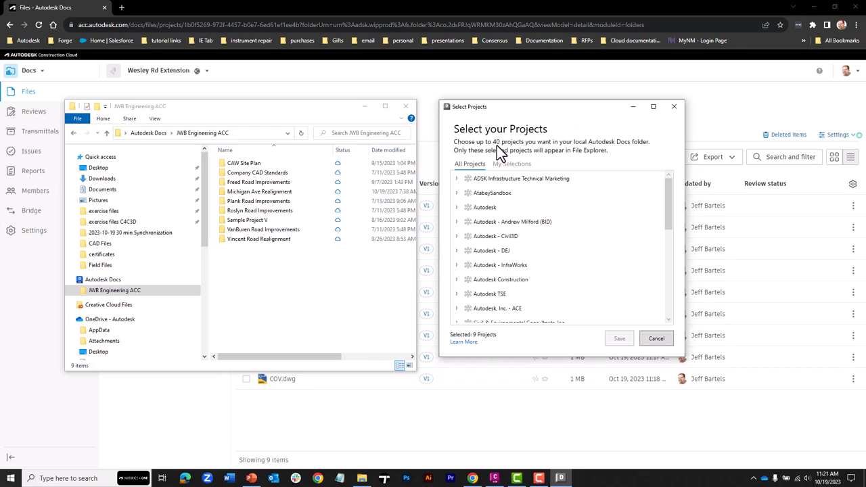
Add the Wesley Rd Extension project under JWB Engineering ACC to the selected projects, save, and close the connection notice
left_click_drag(668, 192, 681, 274)
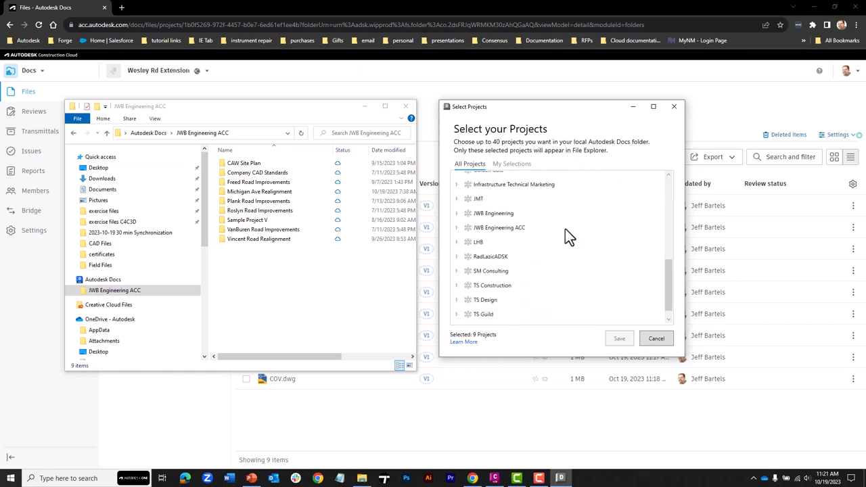
left_click(456, 227)
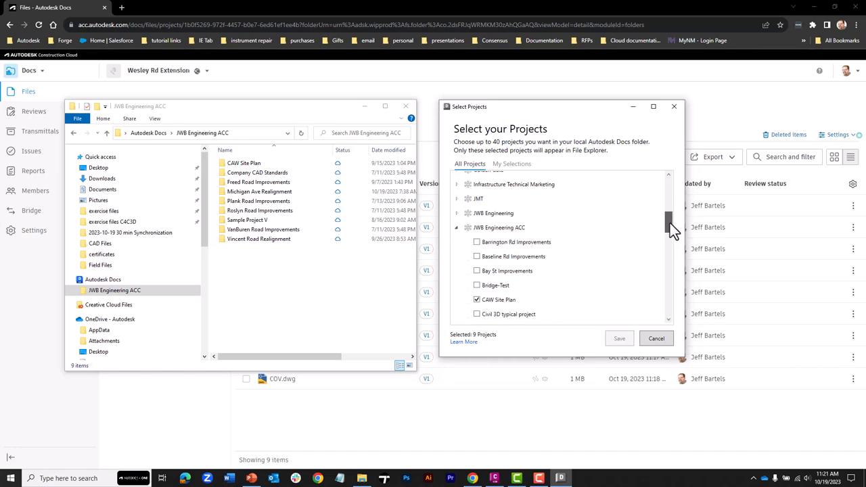
left_click_drag(670, 223, 673, 259)
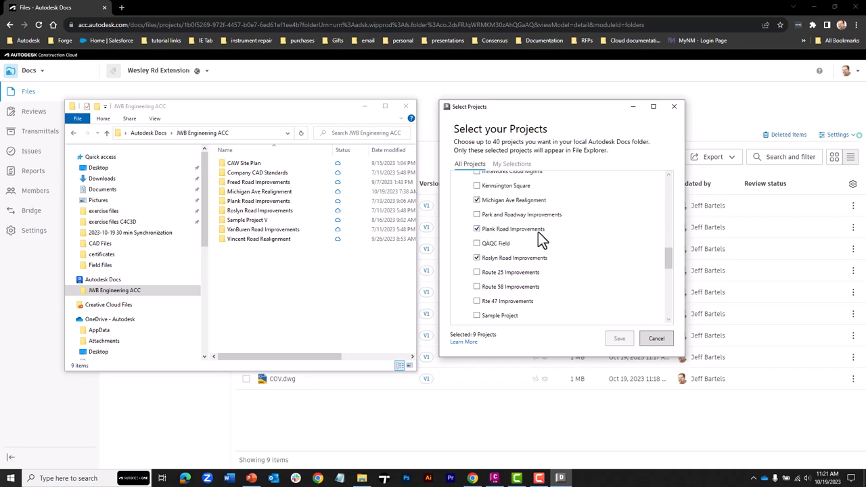
left_click_drag(667, 257, 673, 281)
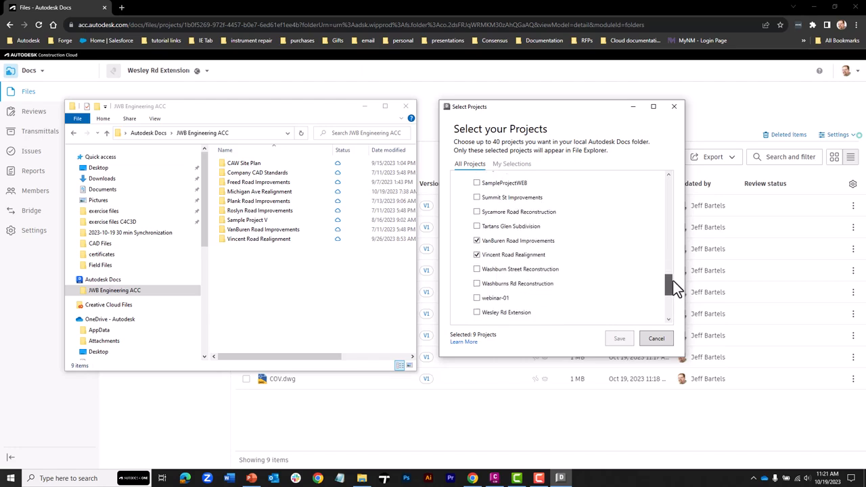
left_click(477, 312)
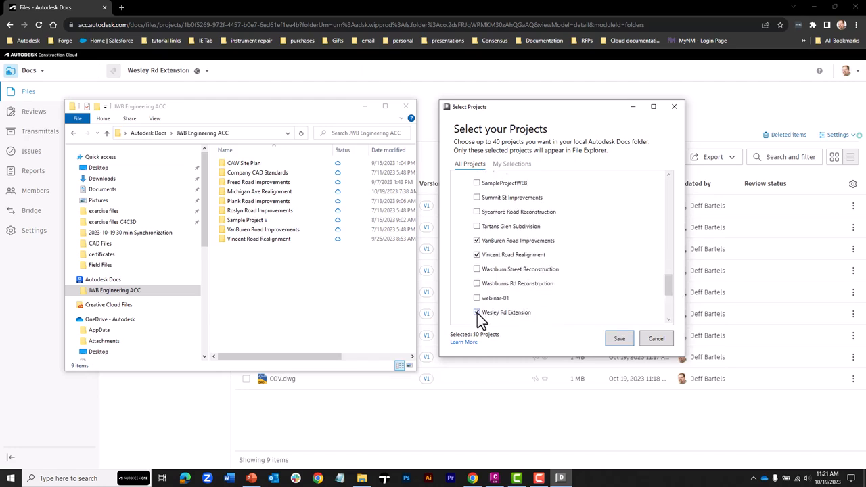
left_click(620, 337)
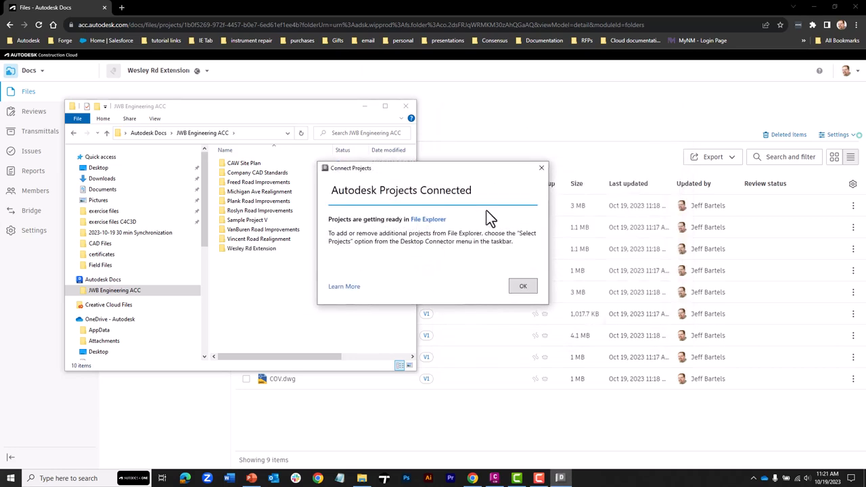
left_click(541, 168)
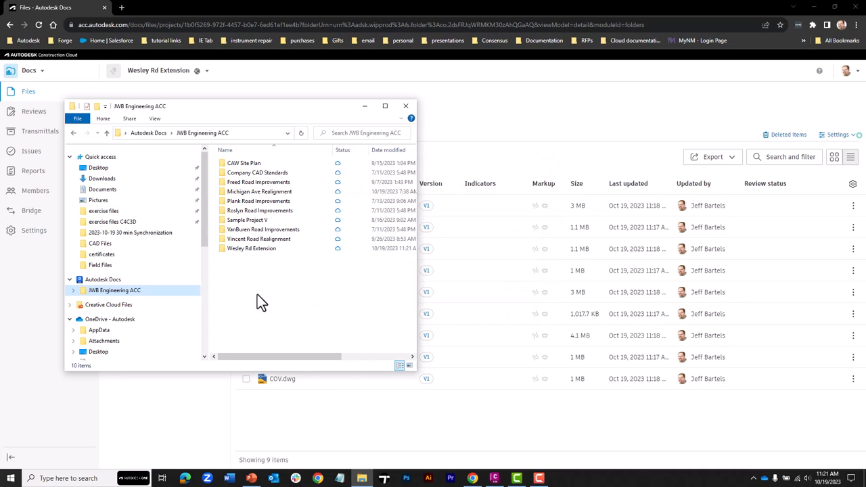
Open the Wesley Rd Extension project's CAD Files folder inside Project Files in File Explorer
double_click(249, 248)
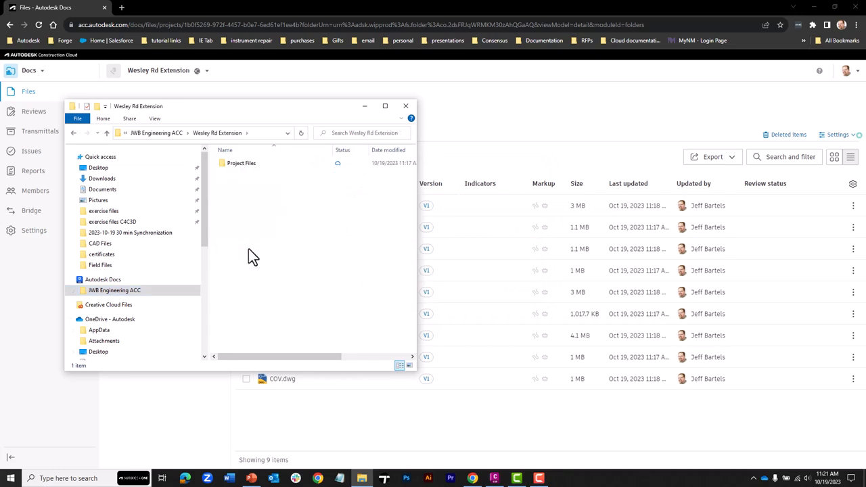
double_click(239, 163)
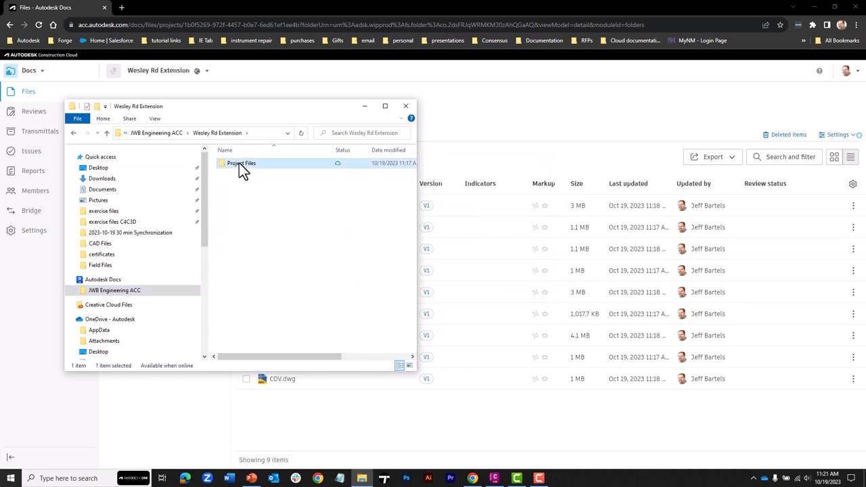
double_click(238, 164)
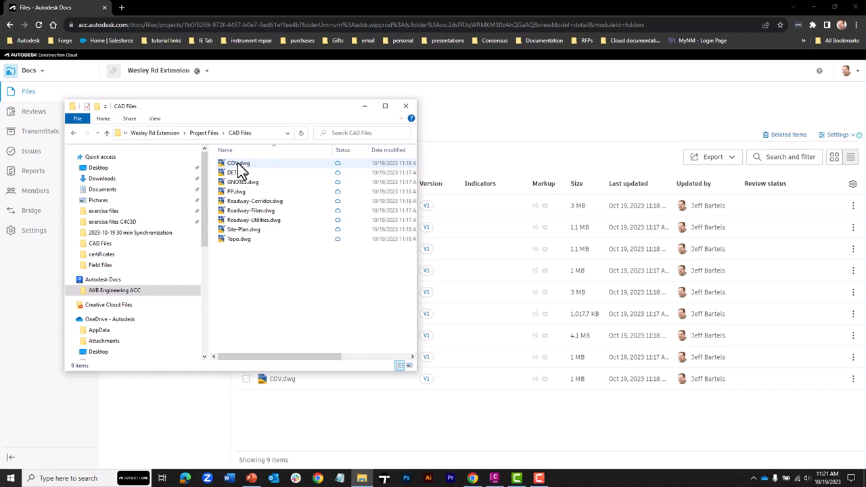
left_click_drag(235, 111, 302, 132)
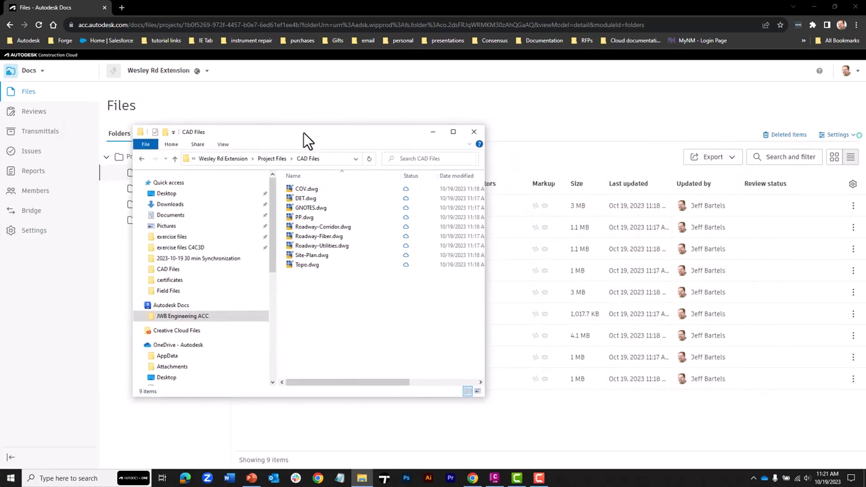
Open 13-SESC-Details.pdf from the project's Plan Sheets folder, look over the sheet, and close it
left_click(267, 159)
double_click(300, 217)
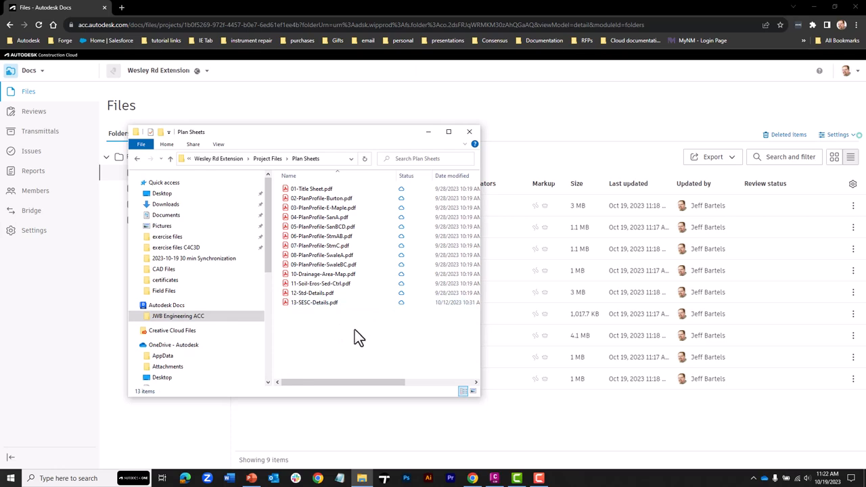
double_click(318, 302)
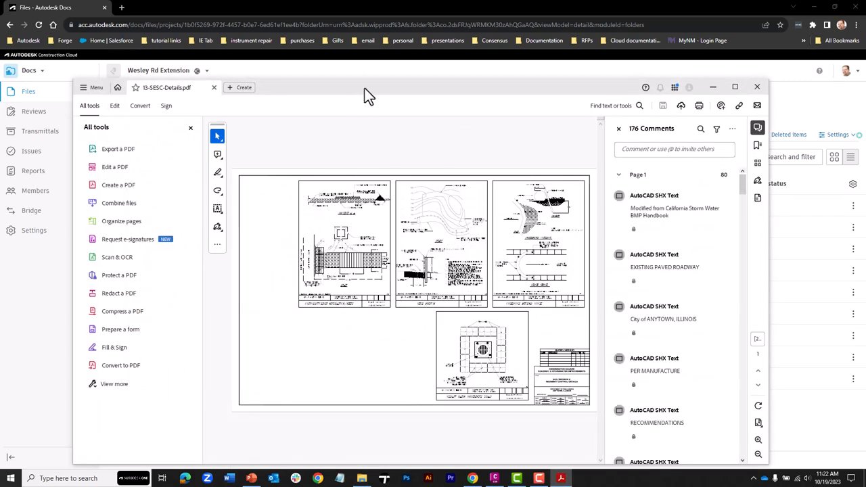
left_click_drag(371, 90, 406, 95)
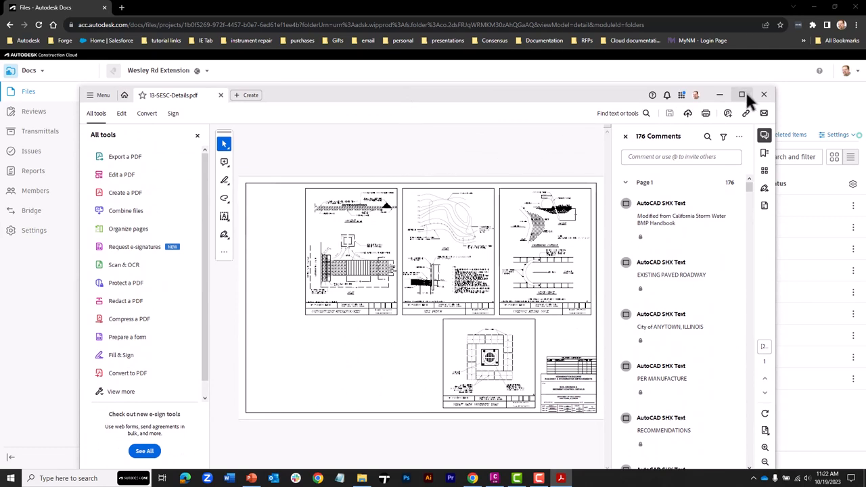
left_click(765, 97)
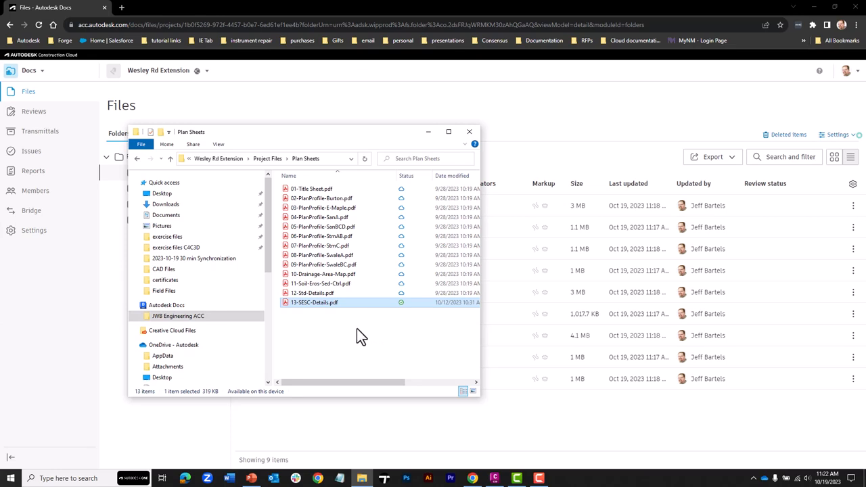
Free up the local space used by 13-SESC-Details.pdf and check the Plan Sheets folder's storage options in Project Files
right_click(320, 301)
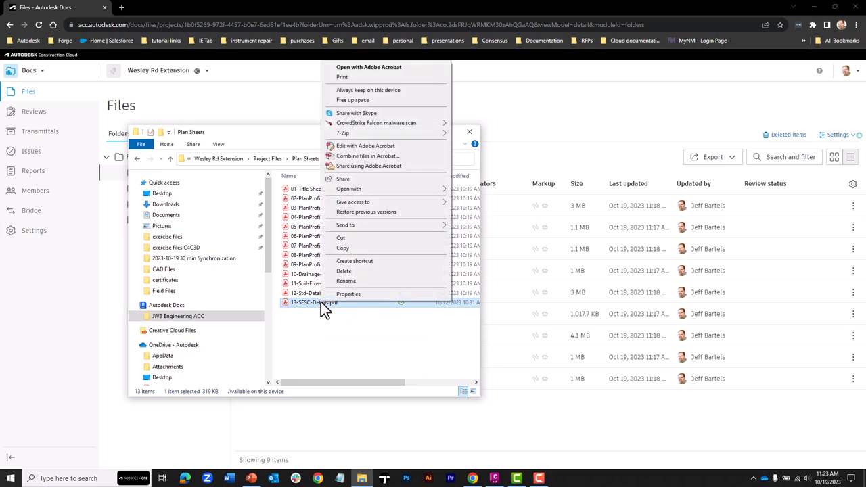
left_click(348, 101)
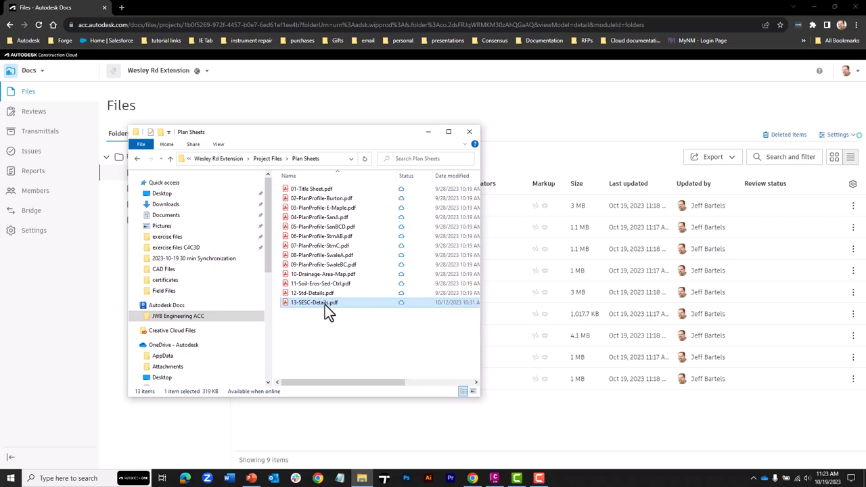
left_click(274, 158)
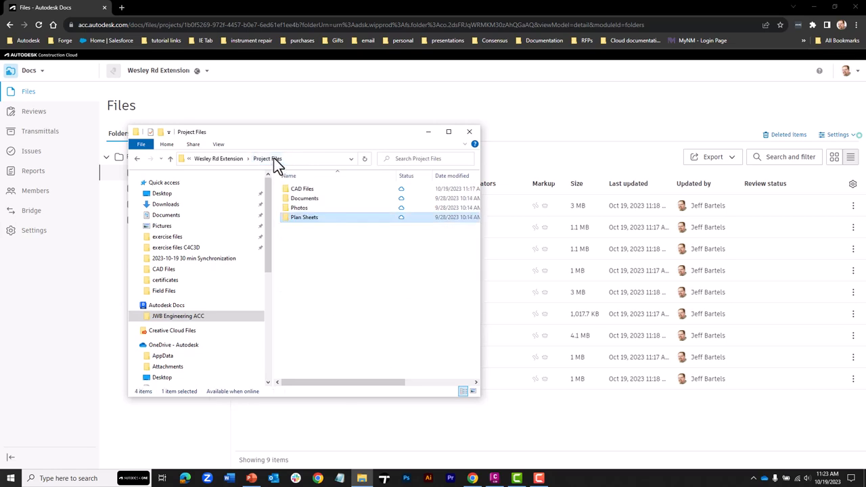
right_click(298, 217)
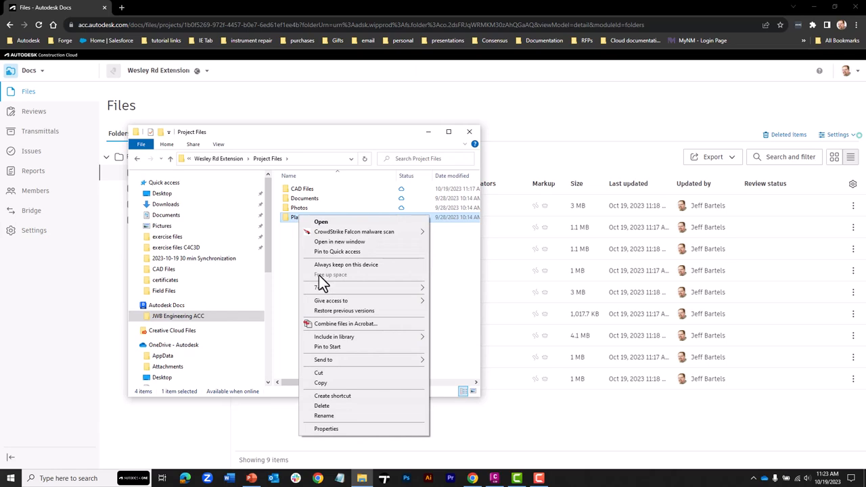
left_click(285, 252)
Set 13-SESC-Details.pdf in Plan Sheets to always be kept on this device, and close the folder window
double_click(305, 216)
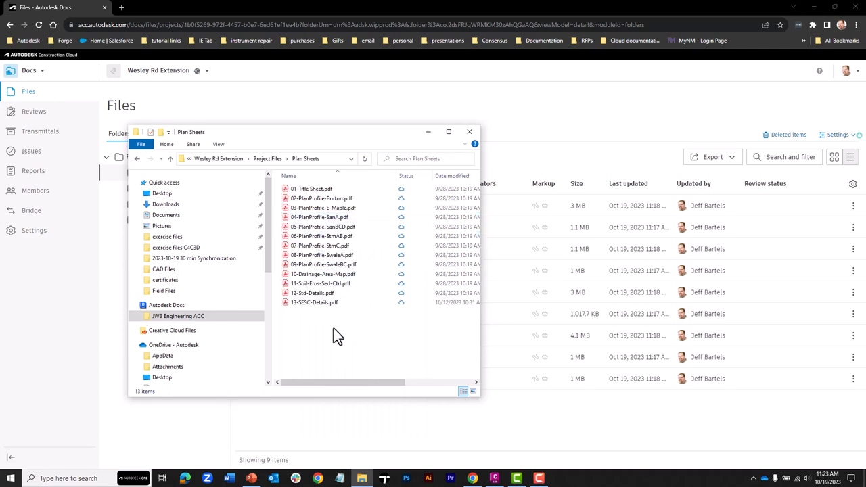
right_click(310, 302)
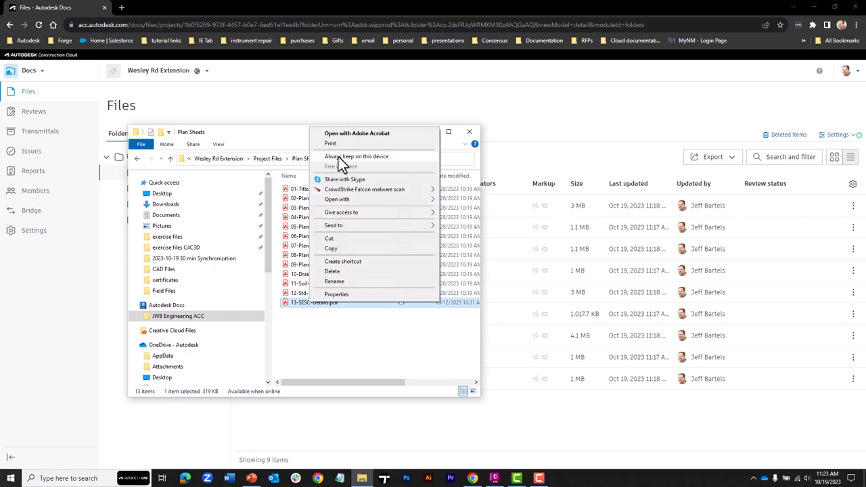
left_click(338, 156)
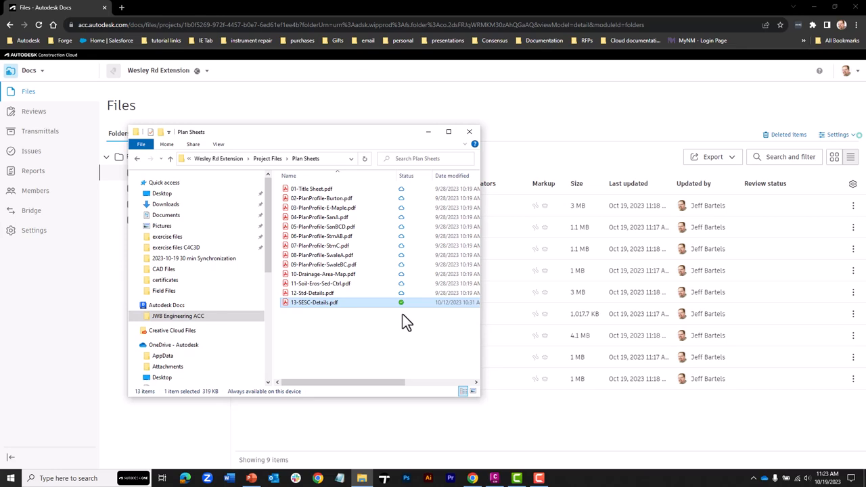
left_click(469, 131)
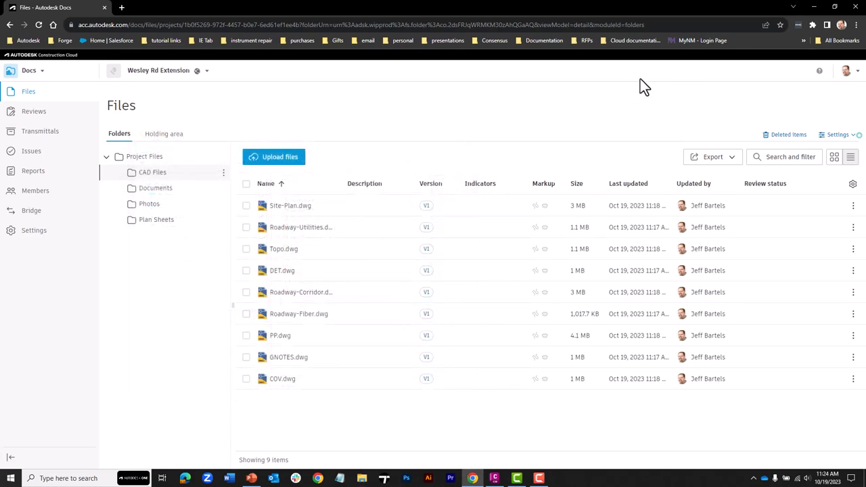
Restore and resize the Autodesk Docs browser window beside Civil 3D, and switch to Civil 3D
left_click(836, 9)
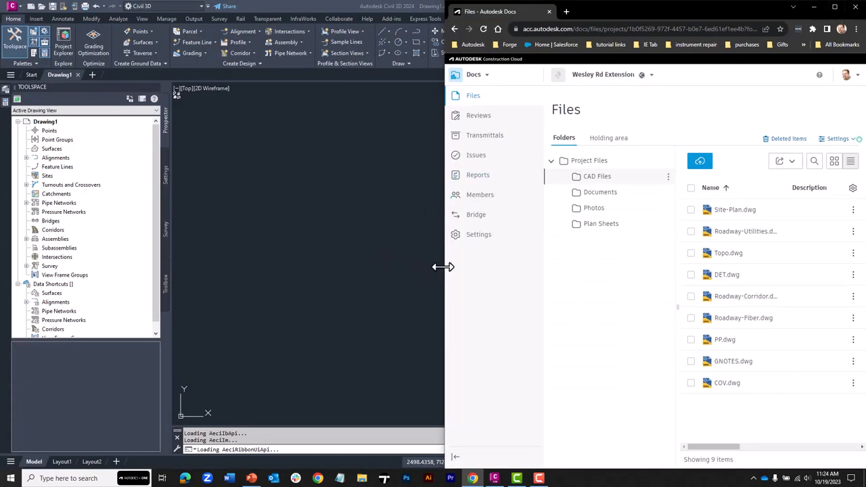
left_click_drag(448, 267, 386, 257)
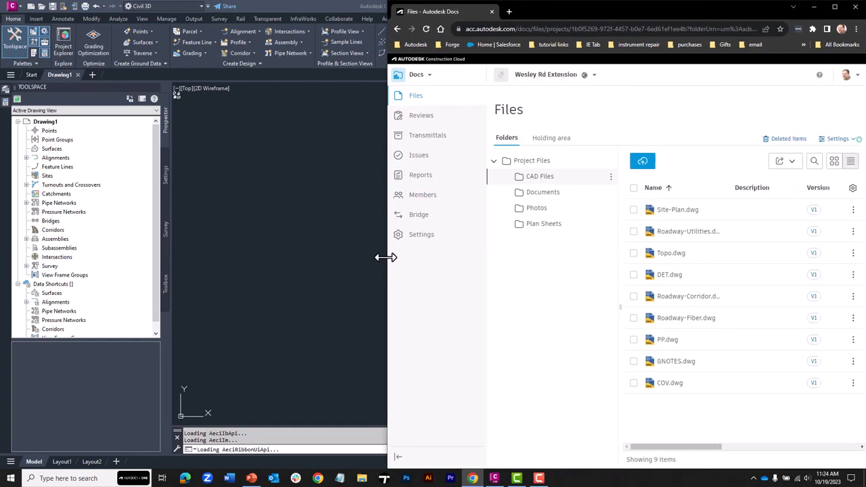
left_click(316, 259)
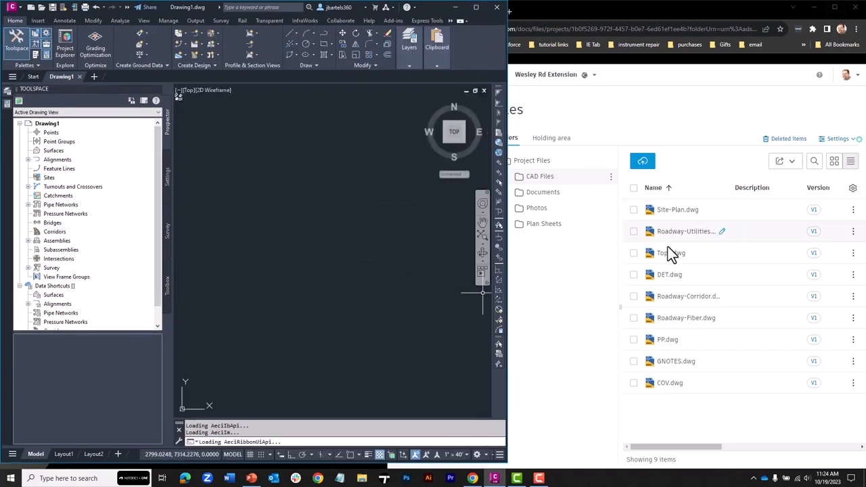
Open Roadway-Corridor.dwg through Autodesk Docs, from the CAD Files folder of JWB Engineering ACC's Wesley Rd Extension project
left_click(41, 4)
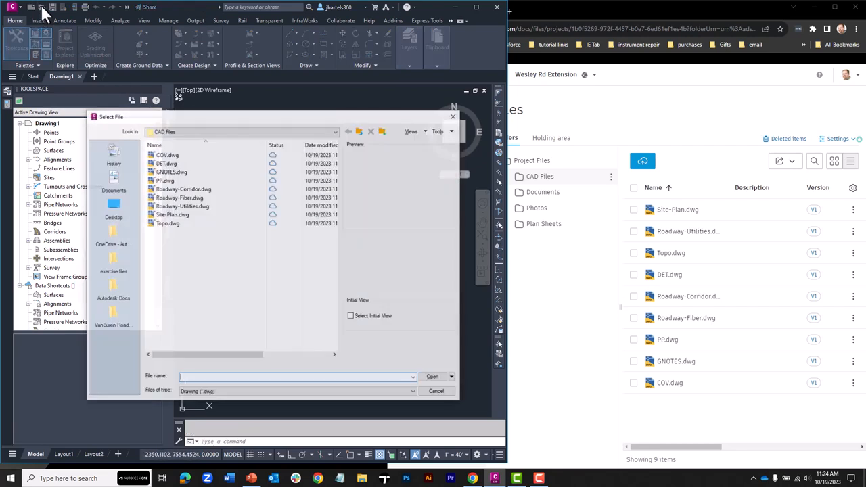
left_click(188, 133)
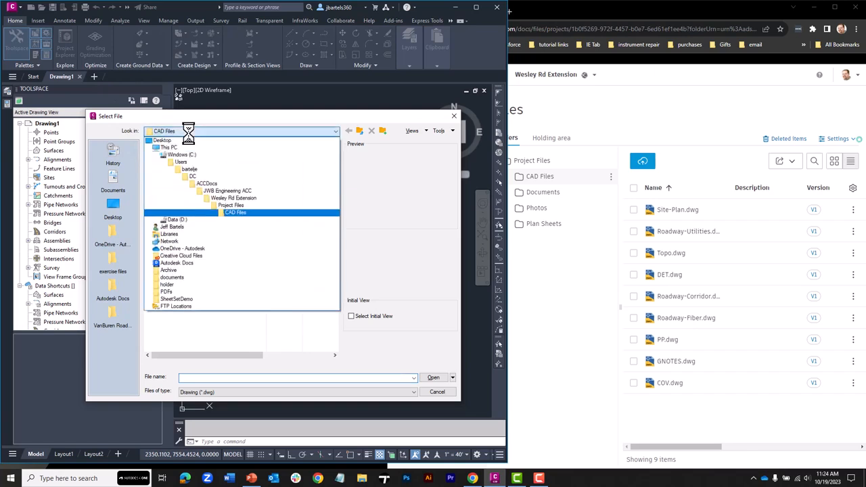
left_click(182, 262)
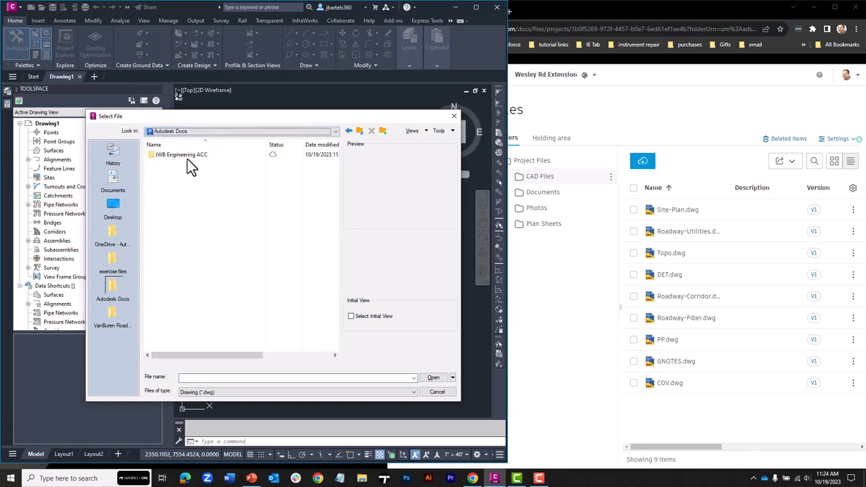
double_click(187, 156)
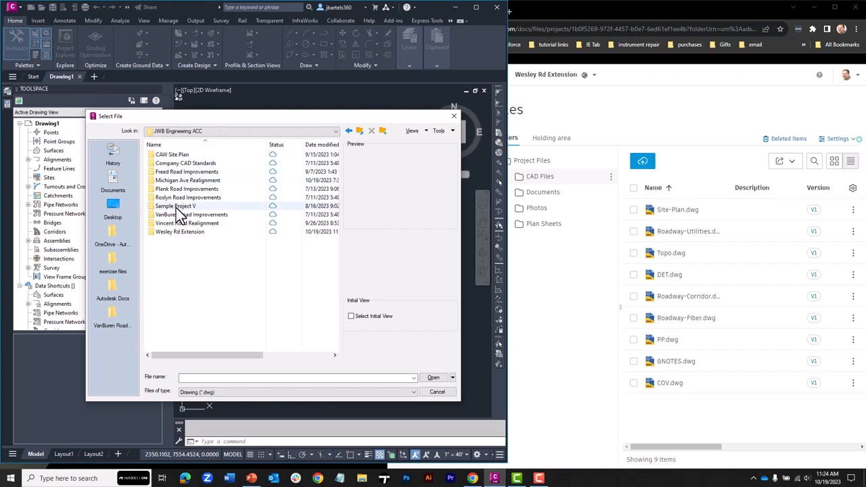
double_click(177, 232)
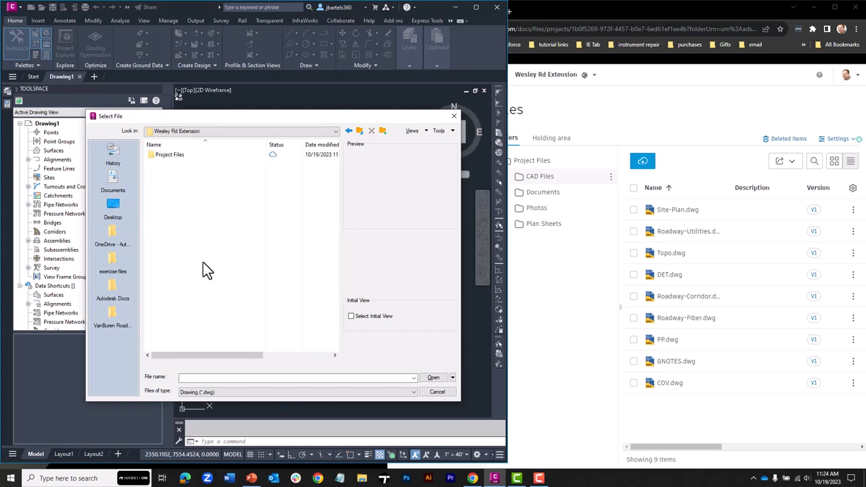
double_click(174, 155)
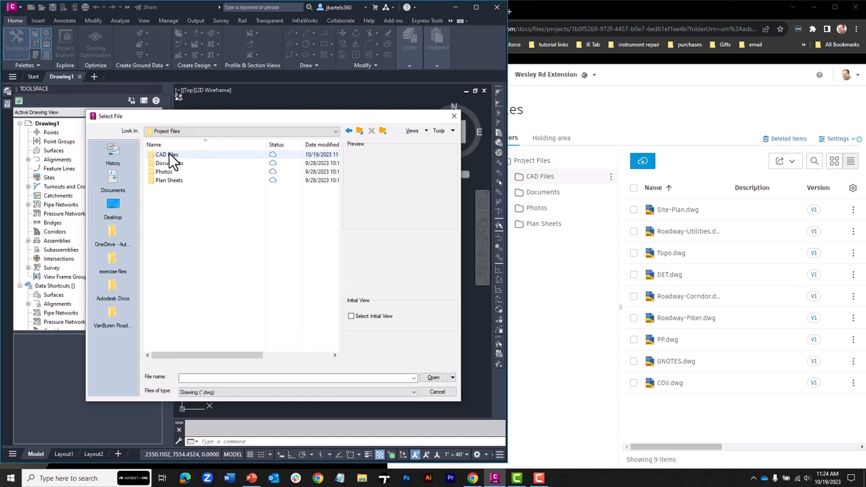
double_click(171, 156)
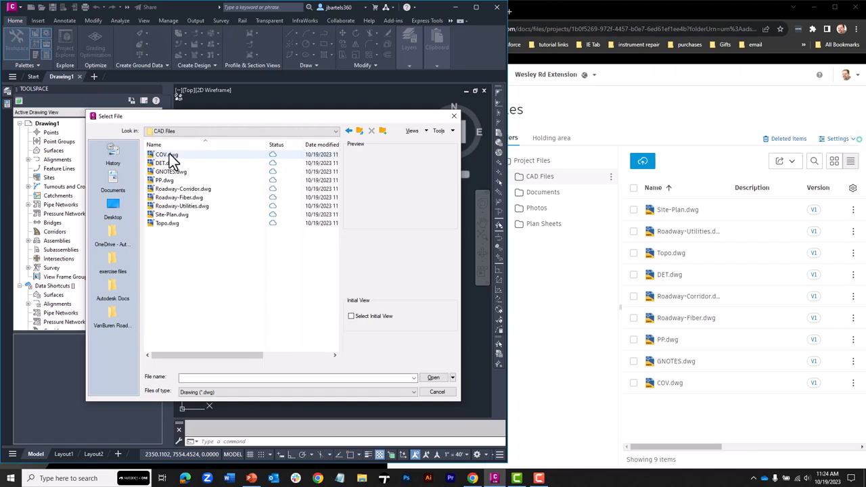
left_click(167, 189)
left_click(433, 380)
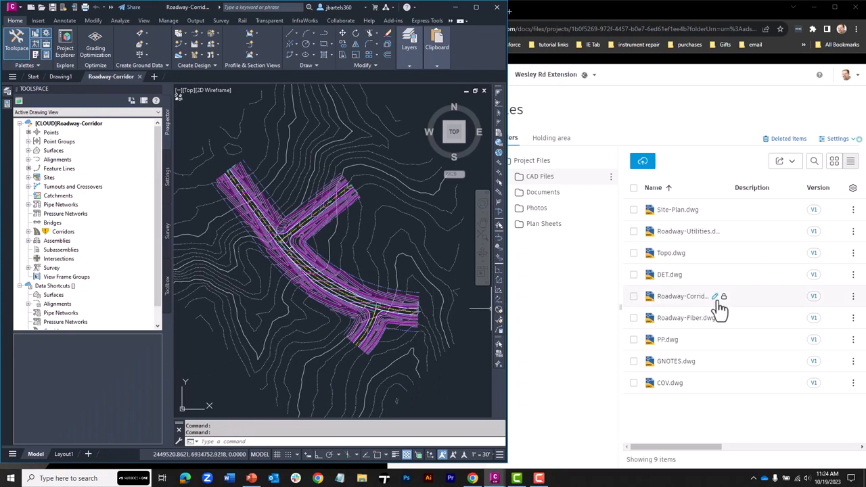
Check the lock on Roadway-Corridor in the Autodesk Docs file list, and close the drawing in Civil 3D
mouse_move(723, 297)
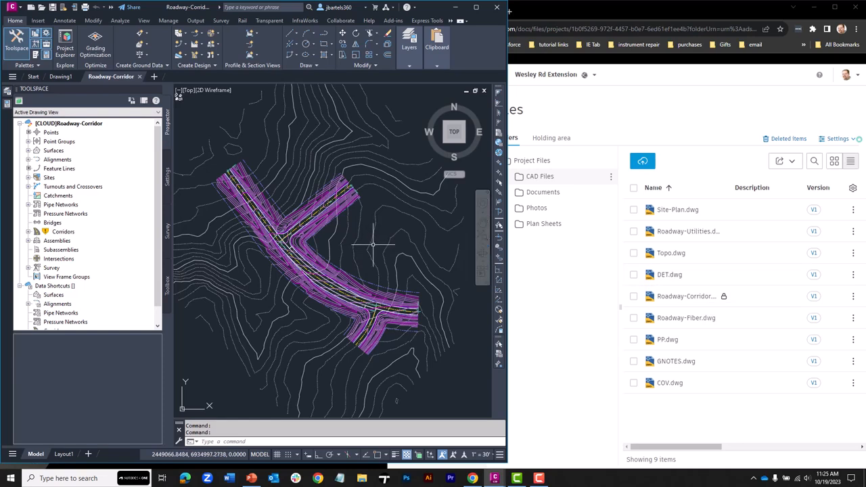
mouse_move(374, 245)
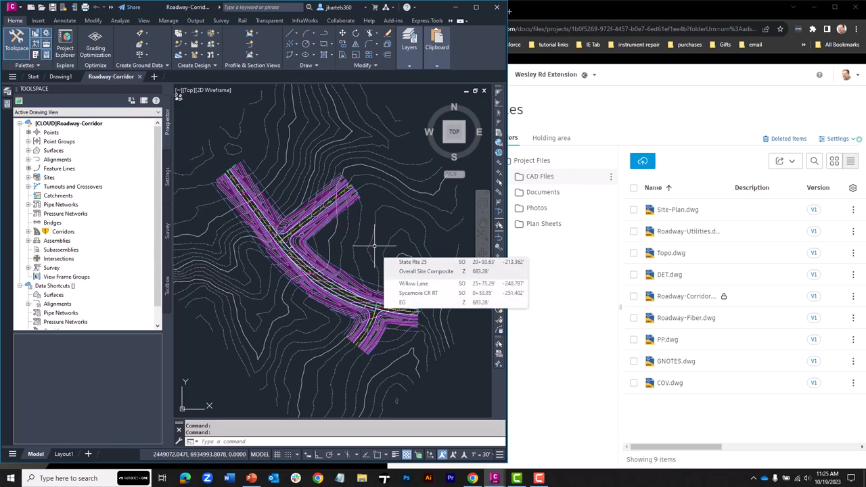
left_click(139, 76)
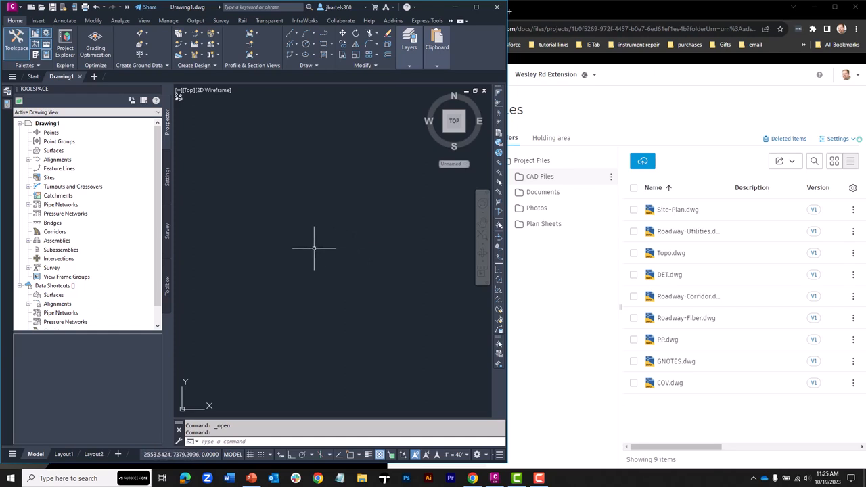
Create a new drawing from the 2024 drawing template
left_click(13, 7)
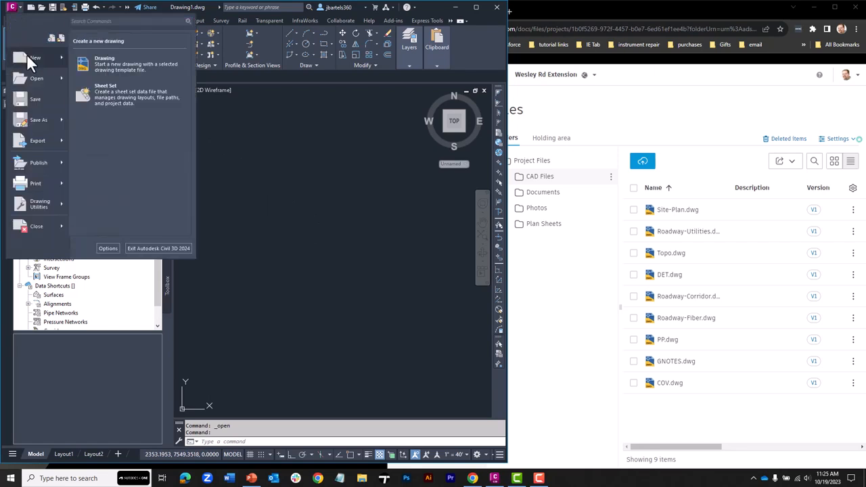
left_click(27, 57)
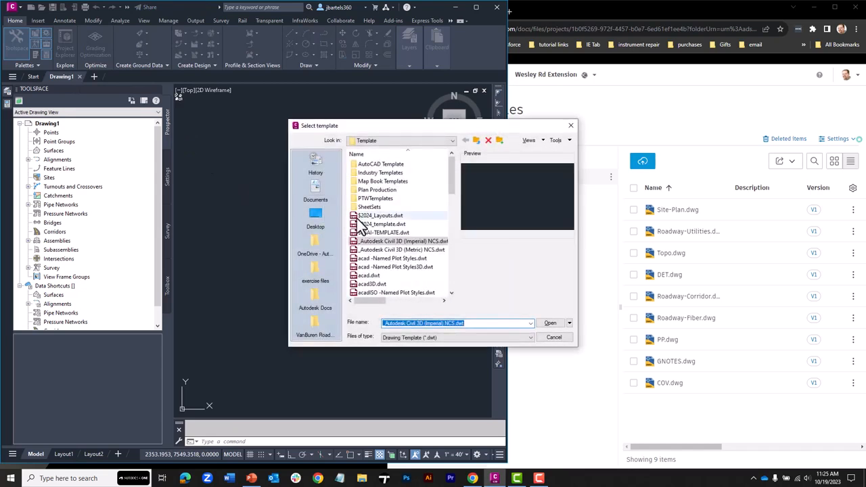
left_click(371, 224)
left_click(550, 323)
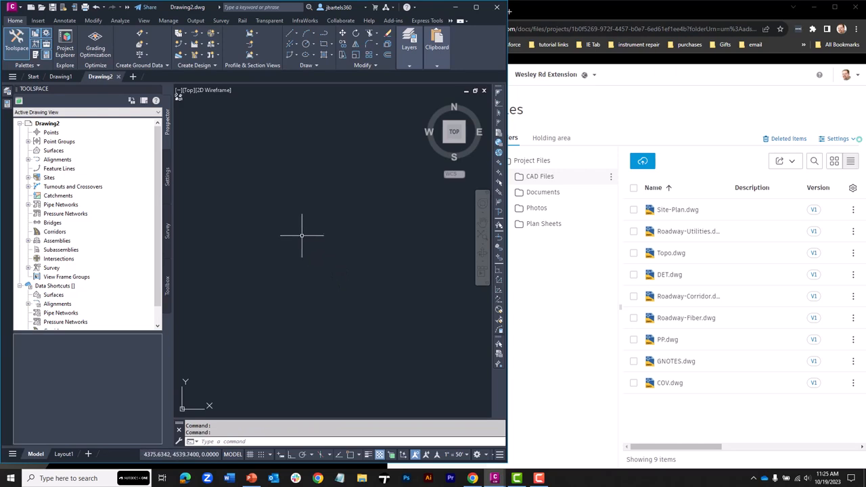
Draw a circle freehand near the centre of the new drawing's model space
type("circle")
key("Return")
left_click(309, 237)
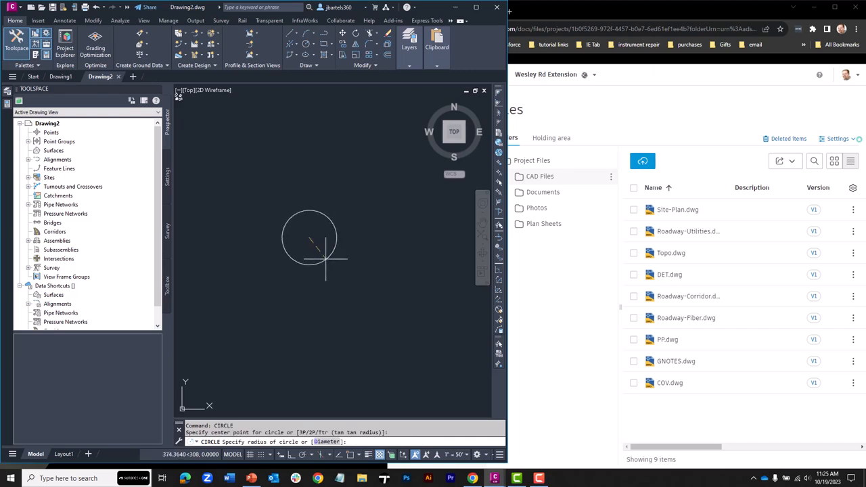
left_click(343, 289)
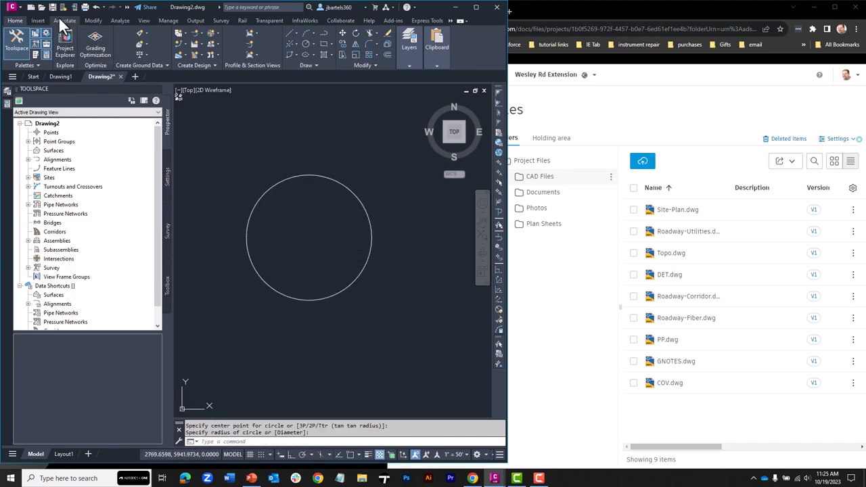
Save the drawing as sample.dwg in the project's CAD Files folder and check its upload in Desktop Connector's Autodesk Docs activity list
left_click(52, 6)
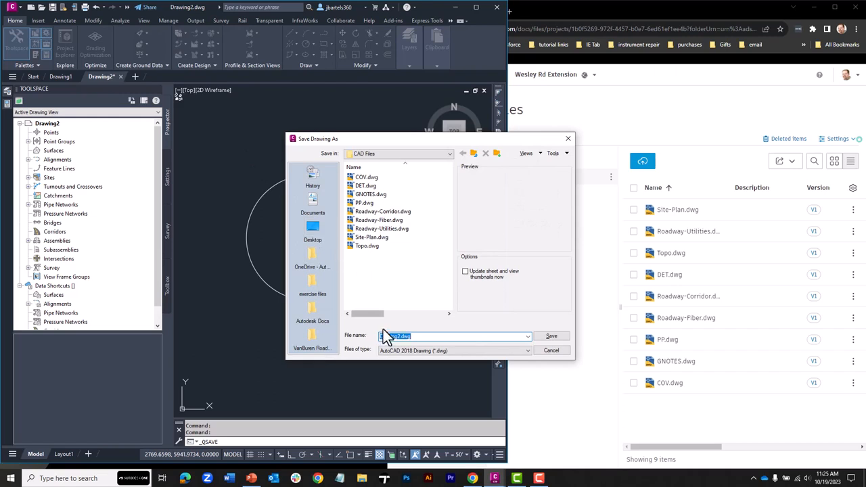
left_click(399, 336)
left_click_drag(399, 336, 379, 332)
key("BackSpace")
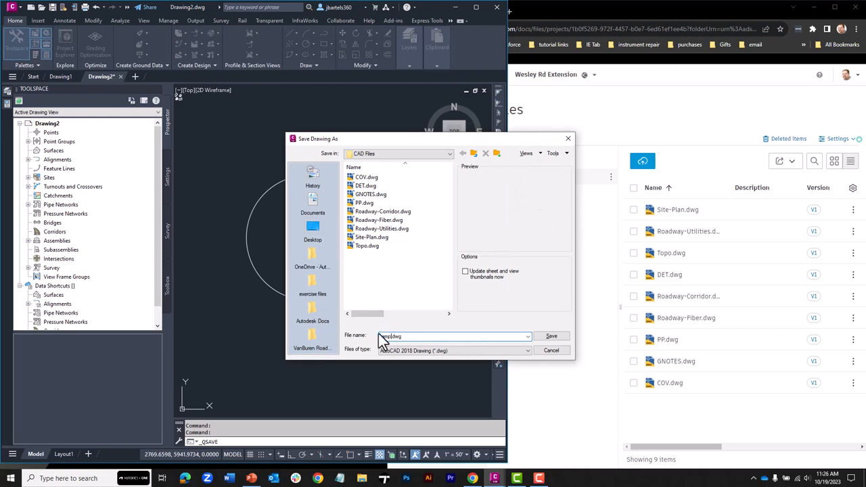
type("sample")
key("Return")
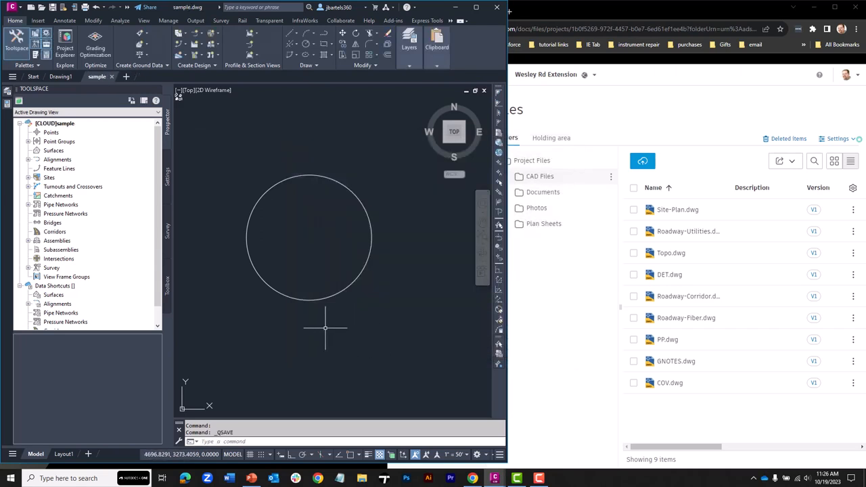
left_click(753, 478)
left_click(750, 441)
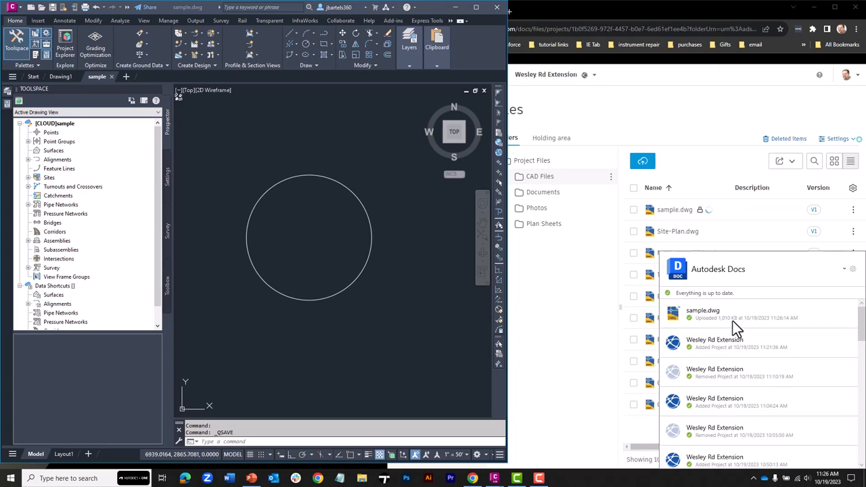
Draw two eye circles freehand in the upper half of the large circle, with radii of about 141 and 146
left_click(447, 326)
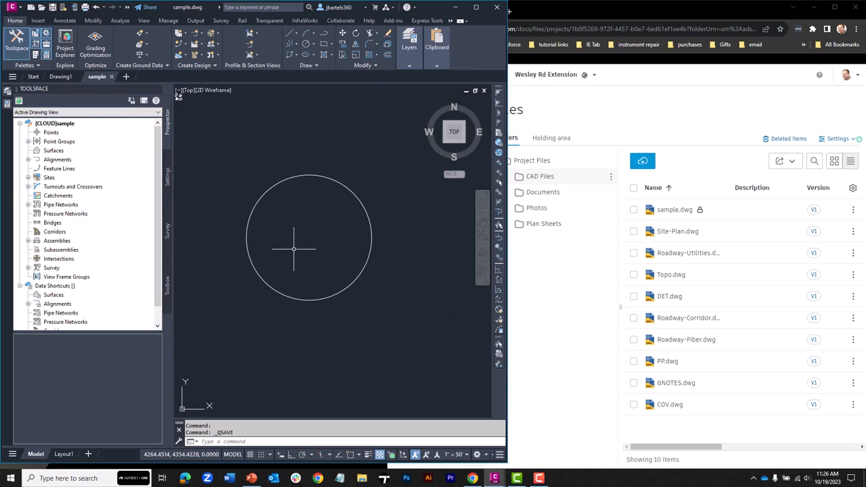
type("circle")
key("Return")
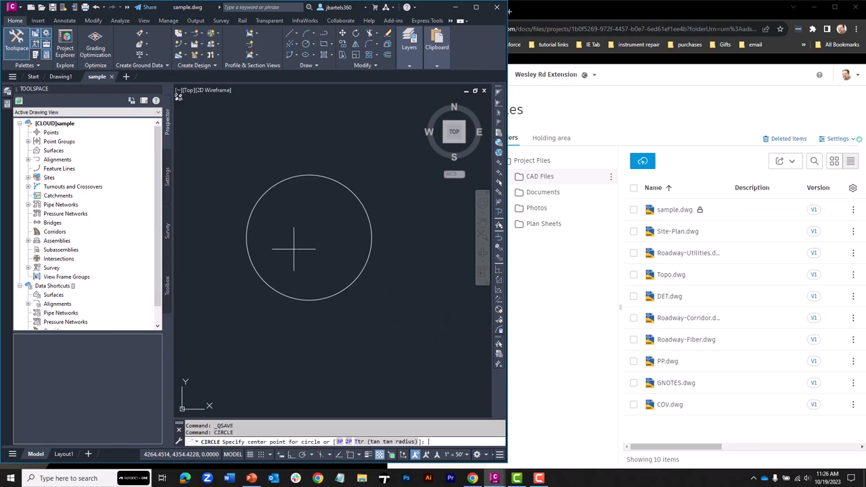
left_click(288, 208)
left_click(295, 216)
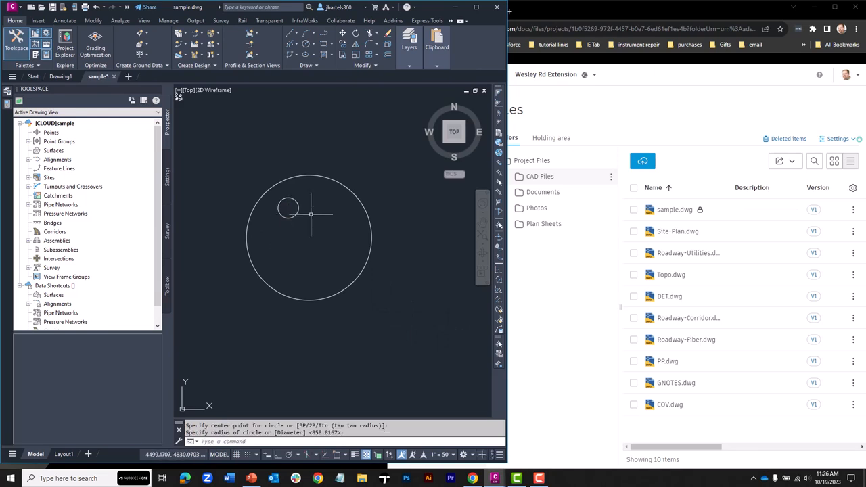
key("Return")
left_click(321, 209)
left_click(326, 218)
Draw a three-point smile arc freehand below the two eye circles and save the drawing
type("ar")
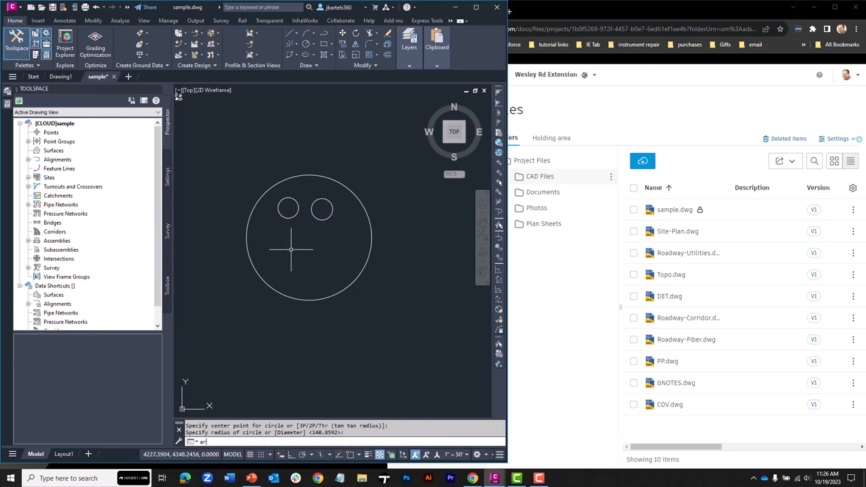
type("c")
key("Return")
left_click(274, 245)
left_click(303, 262)
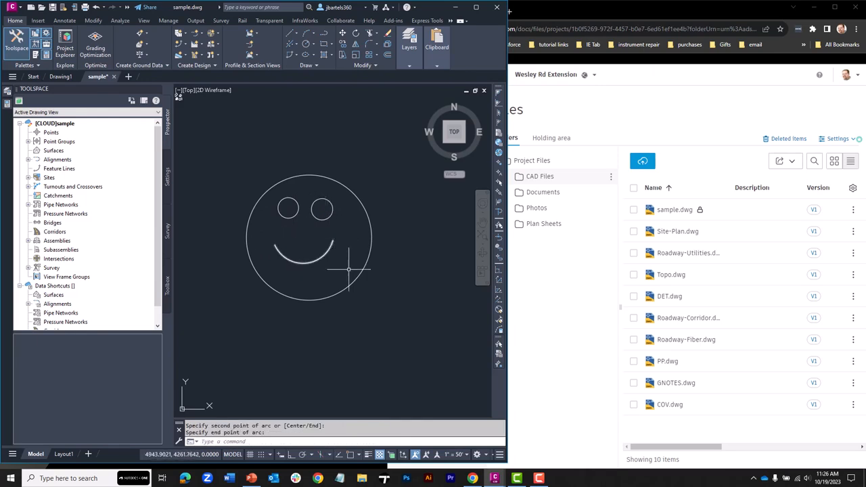
left_click(333, 240)
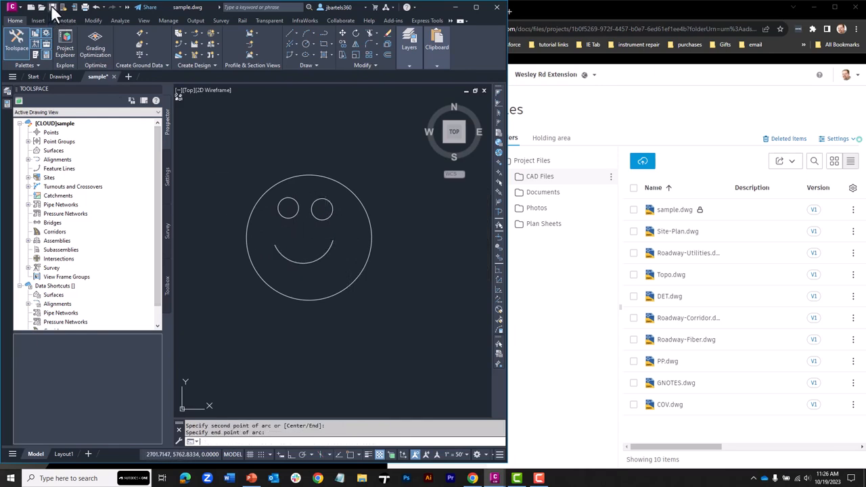
left_click(52, 7)
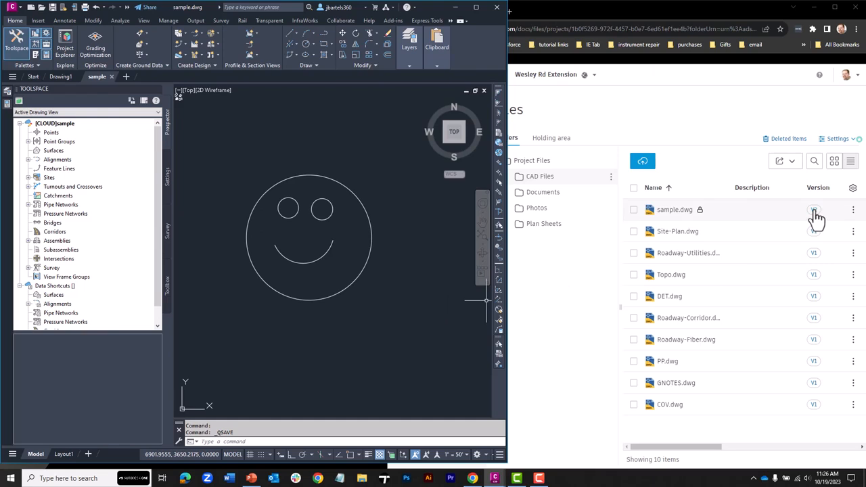
Examine the version history of sample.dwg in Autodesk Docs and the actions offered for version V1
left_click(815, 213)
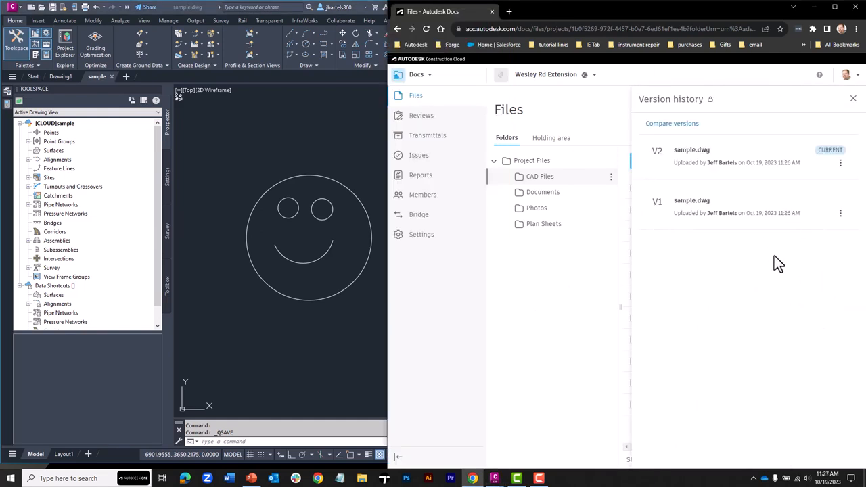
left_click(840, 215)
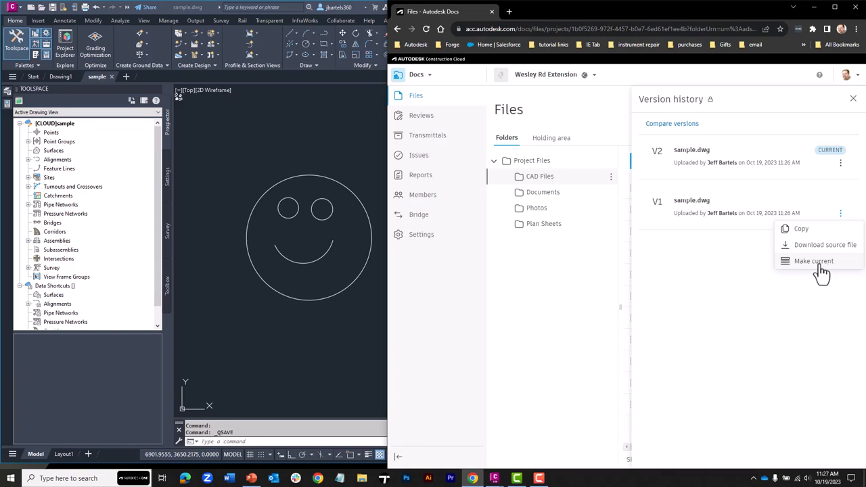
left_click(736, 262)
left_click(852, 100)
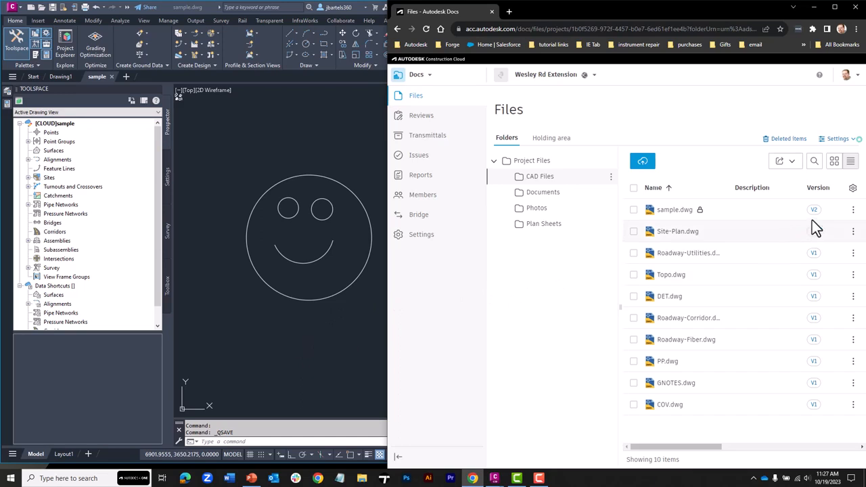
Copy the Automatic Save File Location path from the Civil 3D options and close the options without saving changes
left_click(303, 334)
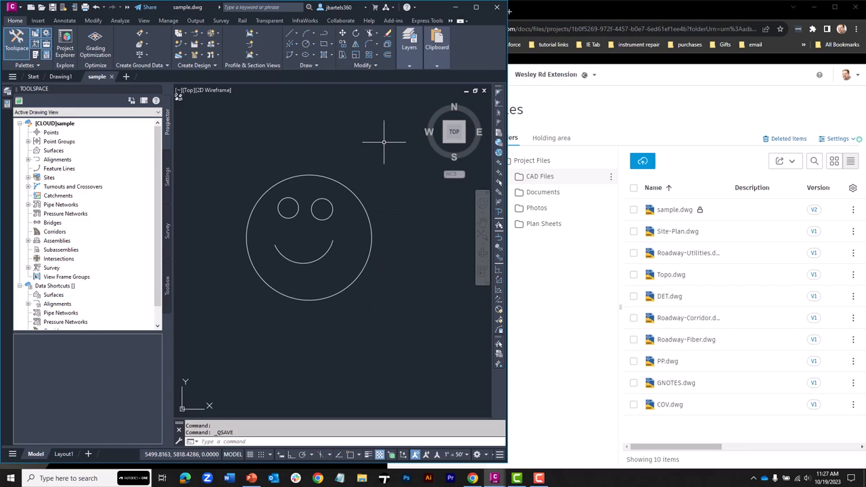
left_click(393, 21)
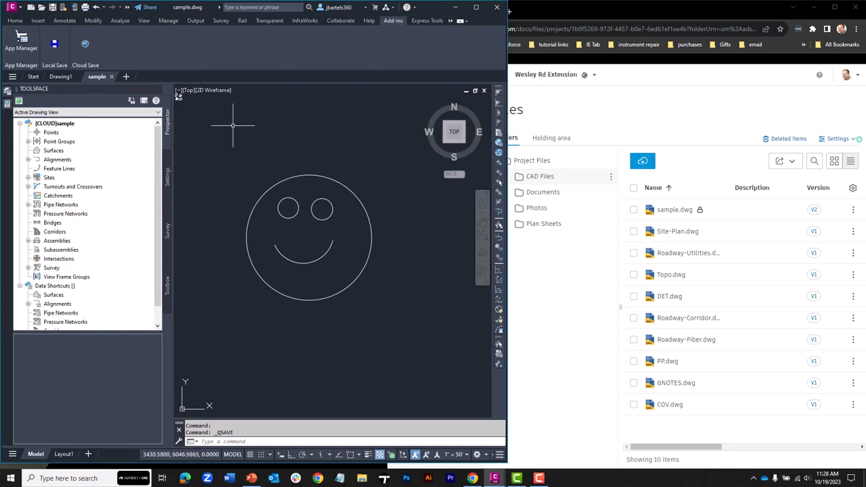
right_click(228, 122)
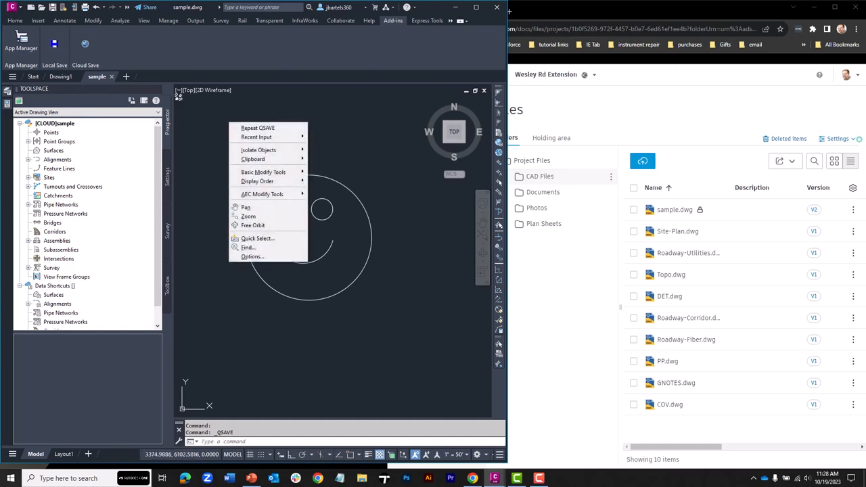
left_click(238, 256)
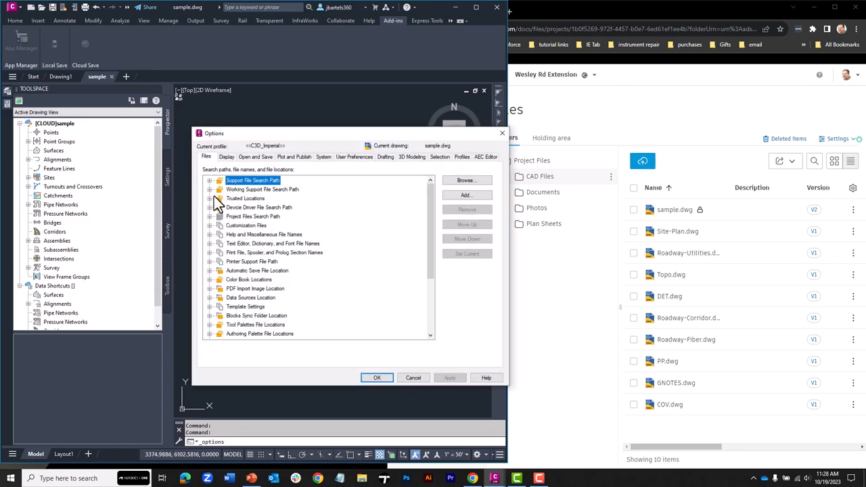
left_click(210, 271)
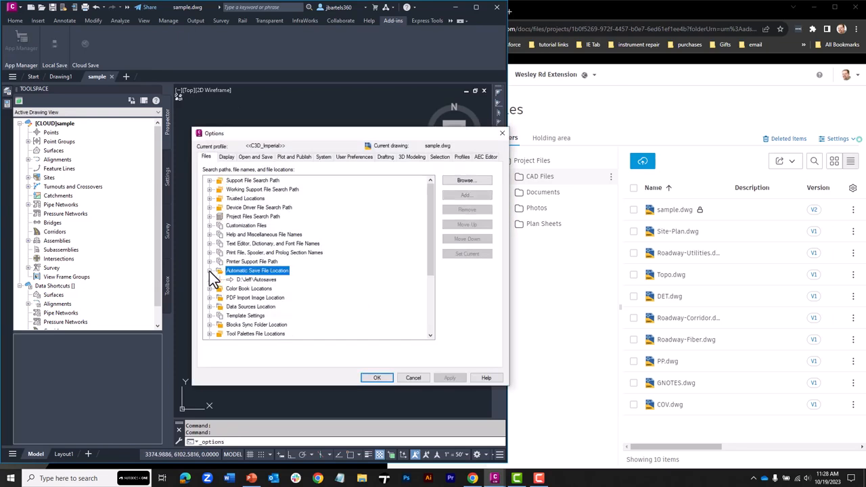
left_click(263, 280)
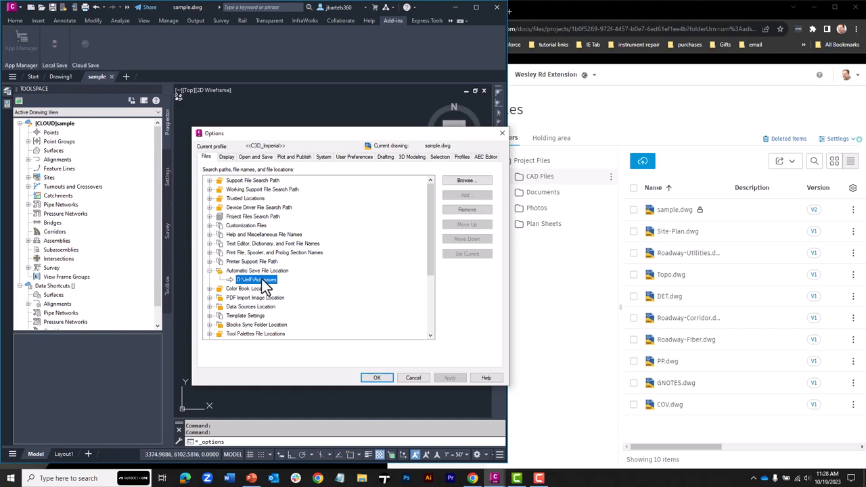
left_click(263, 280)
key("ctrl+c")
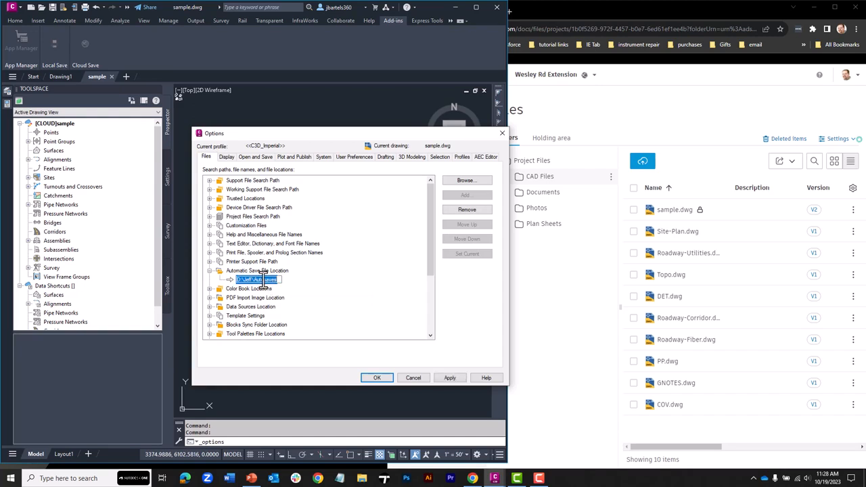
left_click(414, 378)
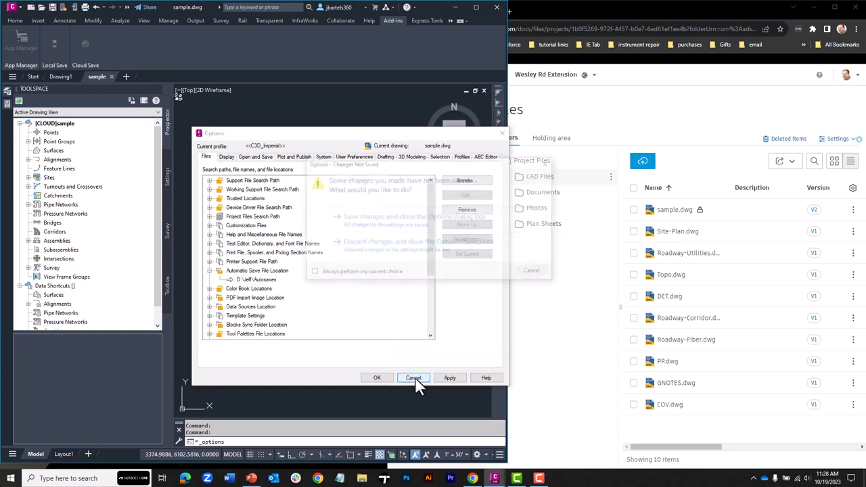
left_click(403, 253)
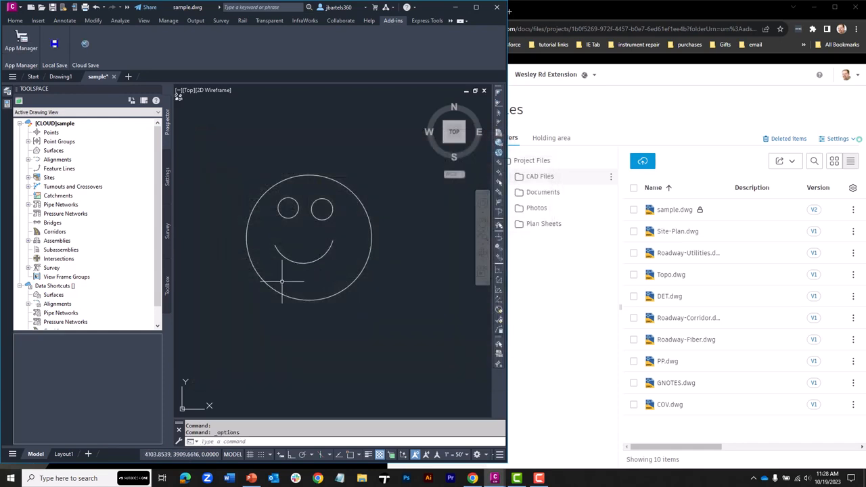
Open the copied Autosaves path in File Explorer and place its window beside the drawing
key("super+e")
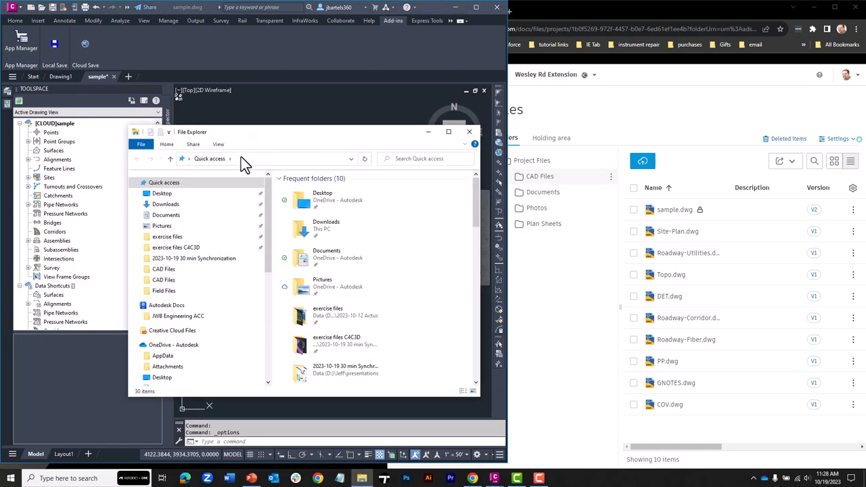
left_click(241, 159)
key("ctrl+v")
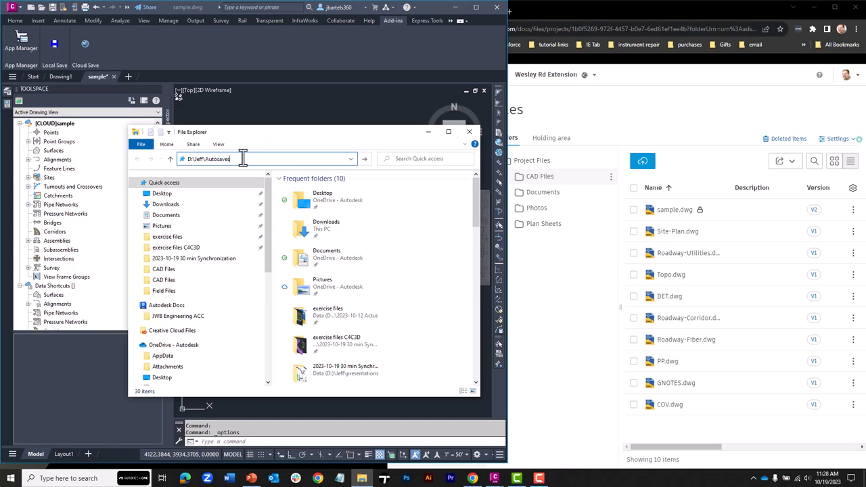
key("Return")
mouse_move(284, 131)
left_mouse_down()
mouse_move(451, 142)
mouse_move(655, 113)
mouse_move(668, 103)
left_mouse_up()
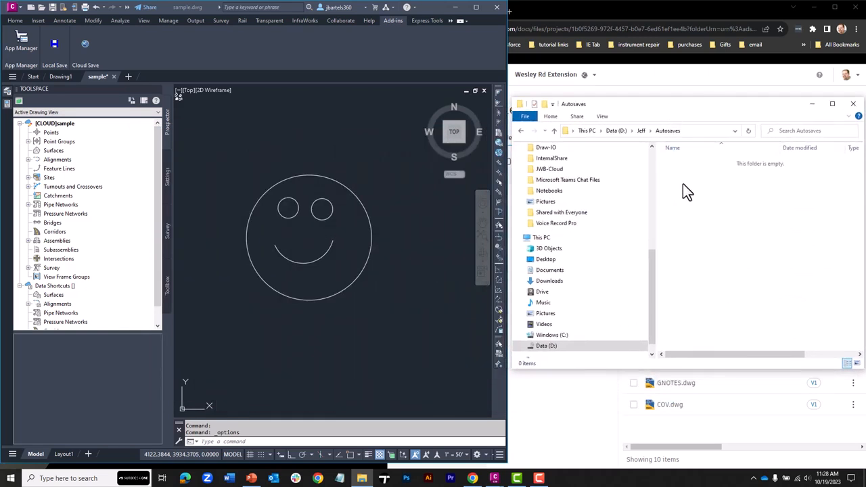
Draw pupil circles freehand inside the two eyes in Civil 3D, with radii of about 31 and 62
left_click(250, 172)
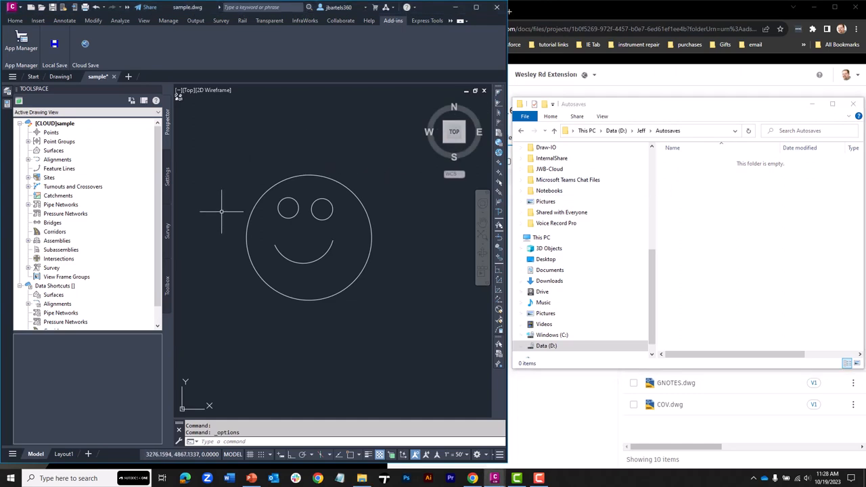
type("circle")
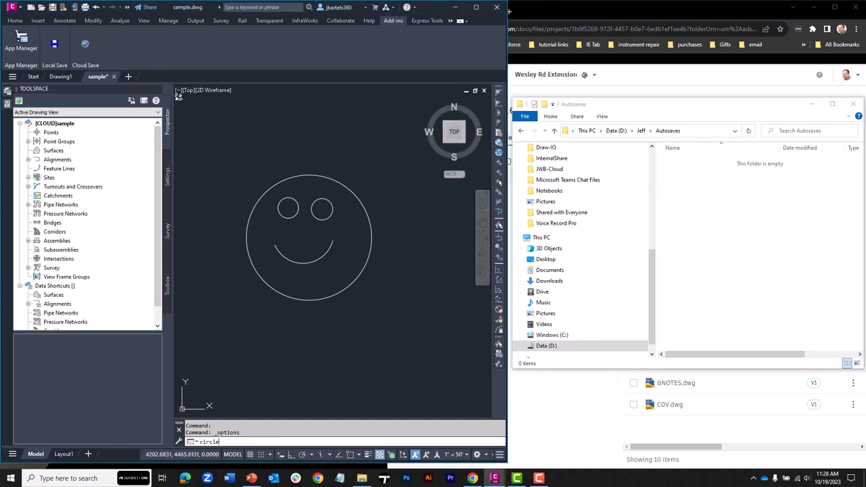
key("Return")
left_click(289, 208)
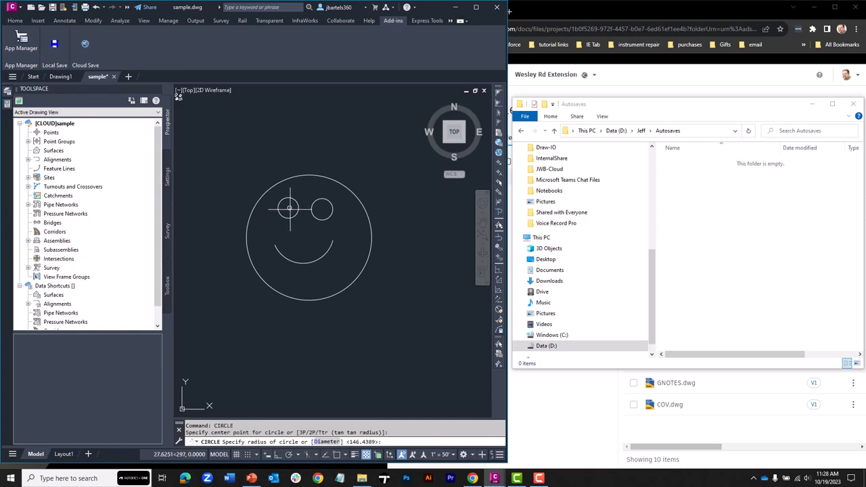
left_click(290, 209)
key("Return")
left_click(322, 210)
left_click(326, 211)
Draw a nose circle freehand above the smile and store a local copy in the Autosaves folder with Local Save
key("Return")
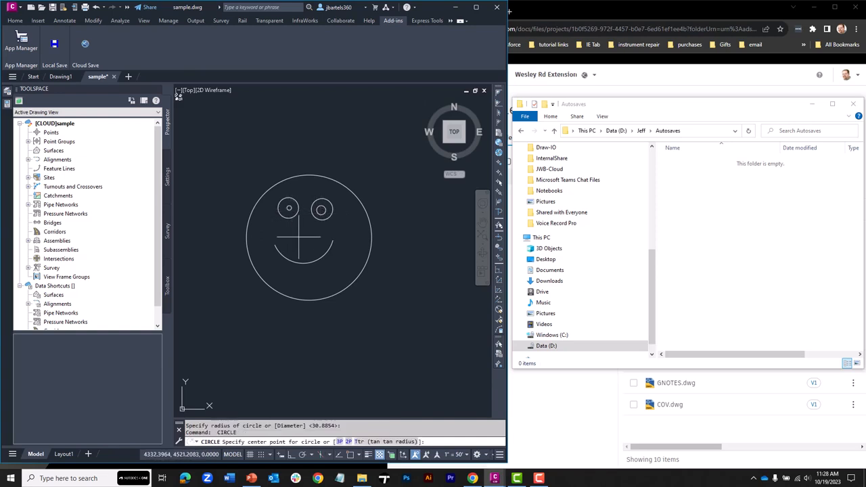
left_click(300, 231)
left_click(309, 241)
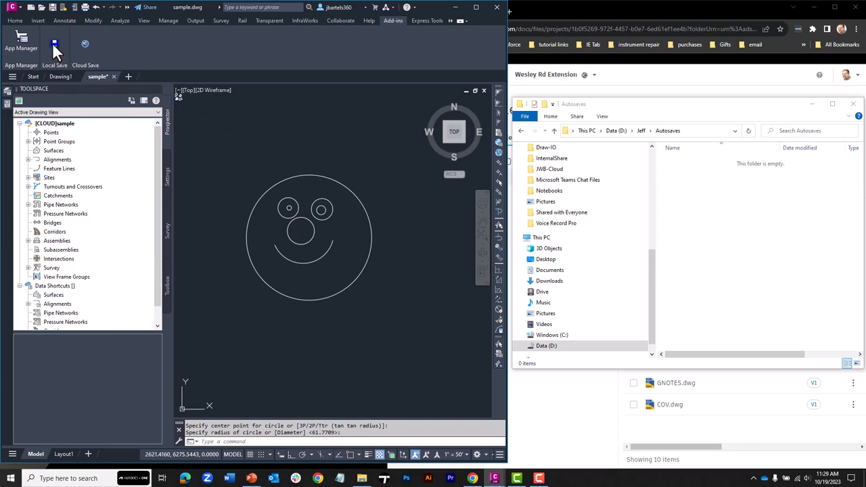
left_click(54, 43)
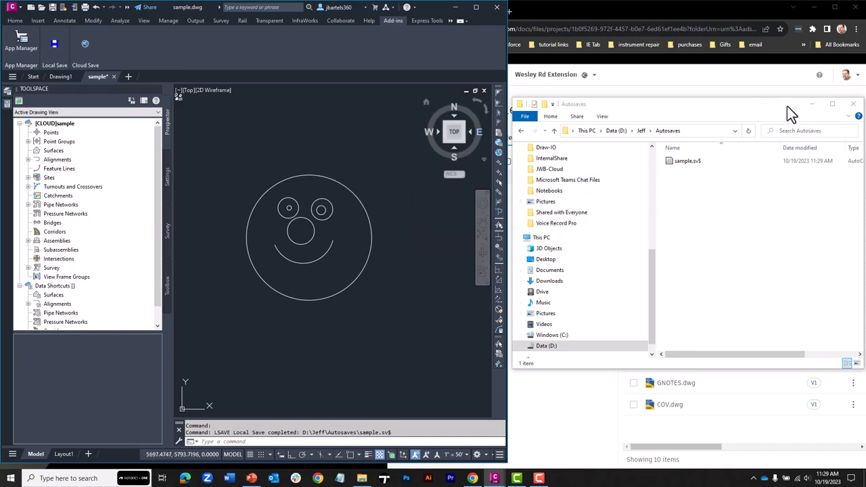
left_click(853, 106)
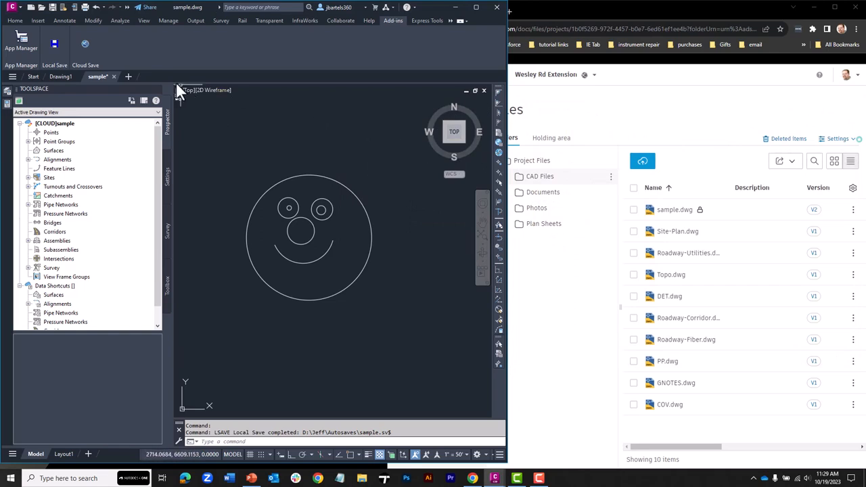
Save sample.dwg to Autodesk Docs with Cloud Save, and close the drawing
left_click(82, 42)
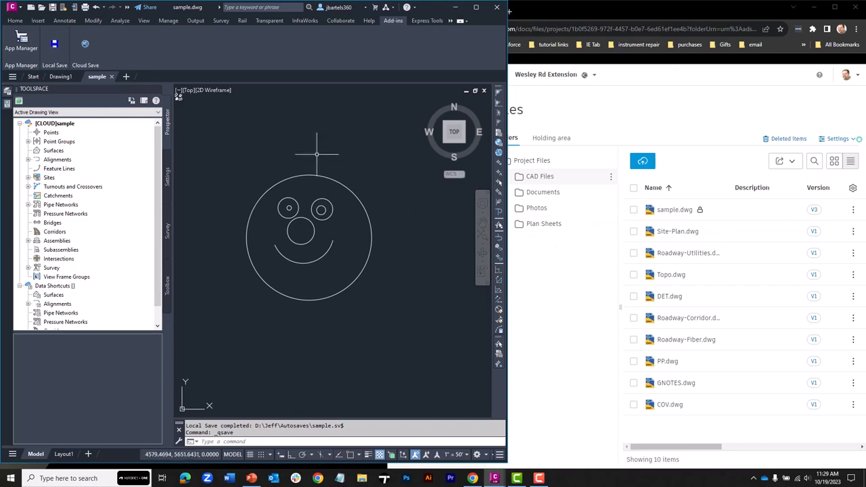
left_click(112, 76)
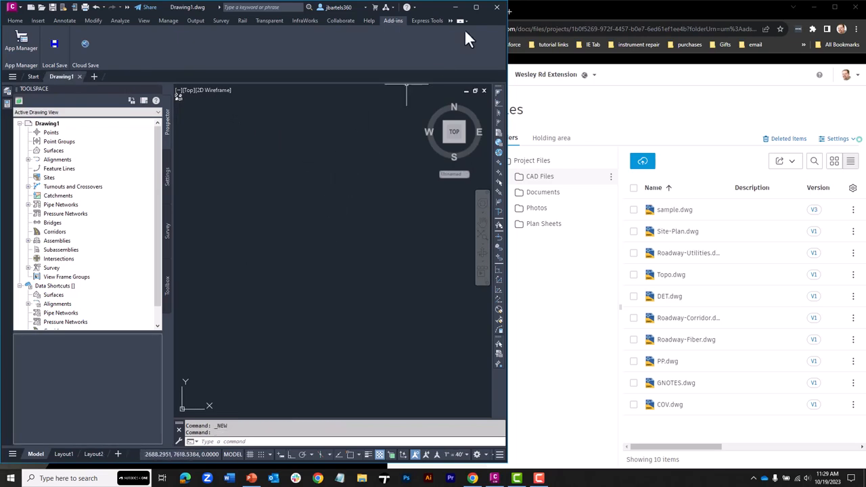
left_click(476, 8)
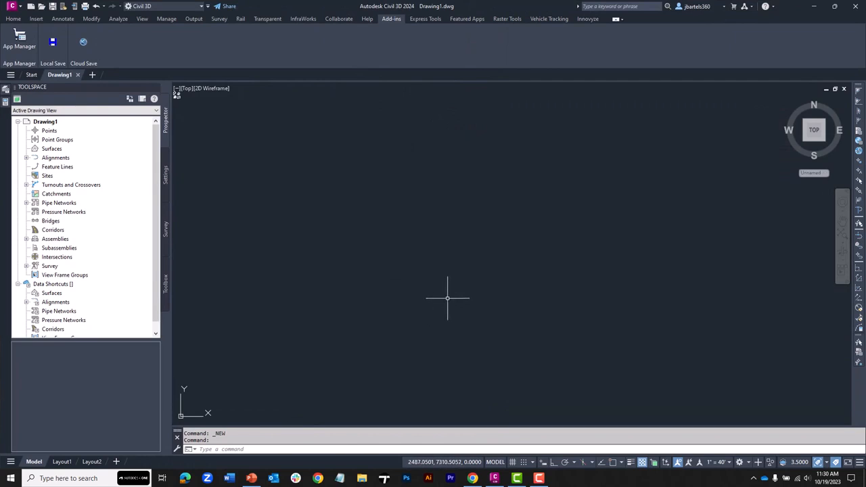
Open the JWB Engineering ACC folder under Autodesk Docs in File Explorer to examine its project folders
key("super+e")
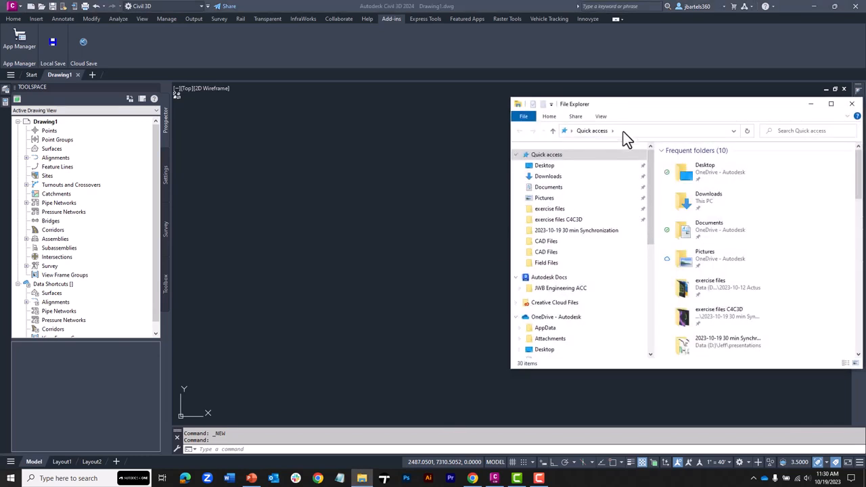
left_click_drag(644, 106, 307, 104)
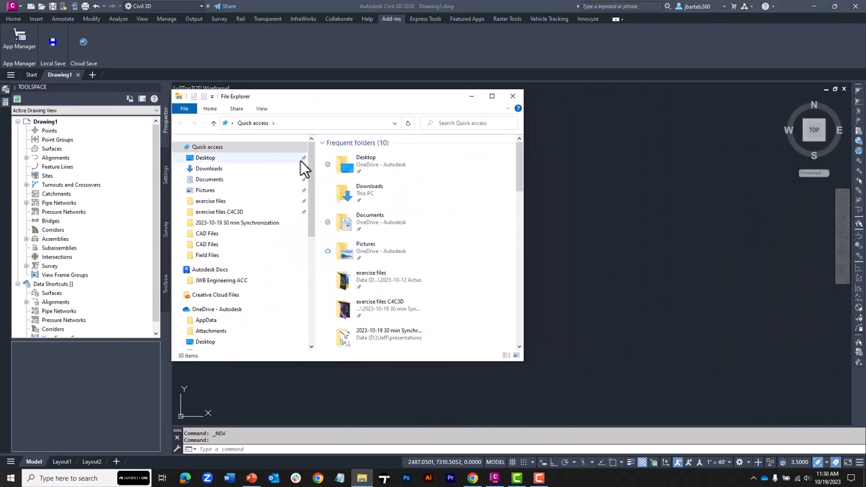
left_click(223, 280)
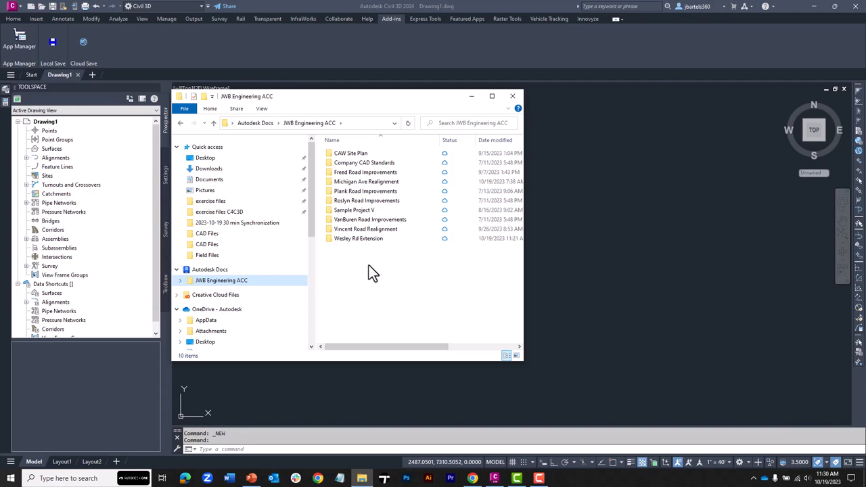
Try to change the workspace of Autodesk Desktop Connector, and close the JWB Engineering ACC folder window
left_click(753, 478)
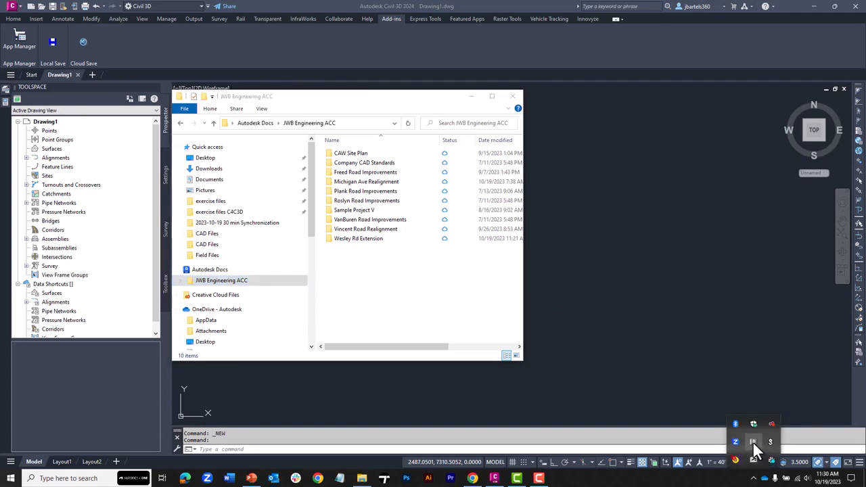
left_click(752, 442)
left_click(853, 272)
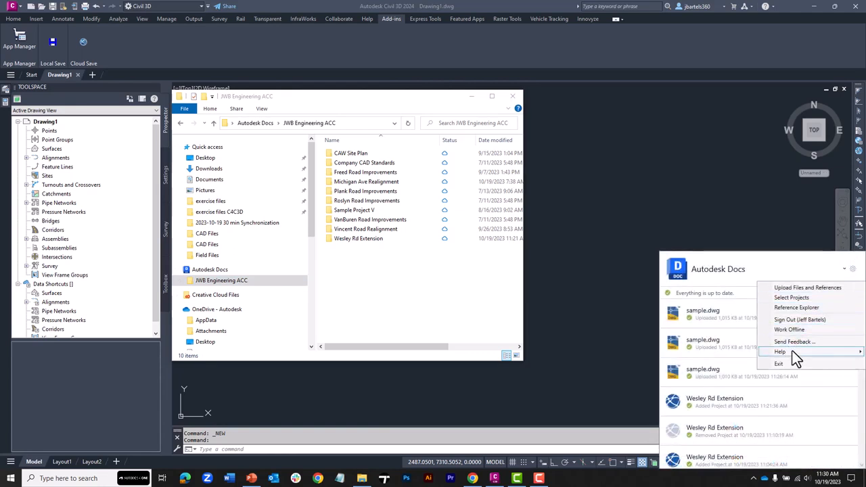
mouse_move(792, 351)
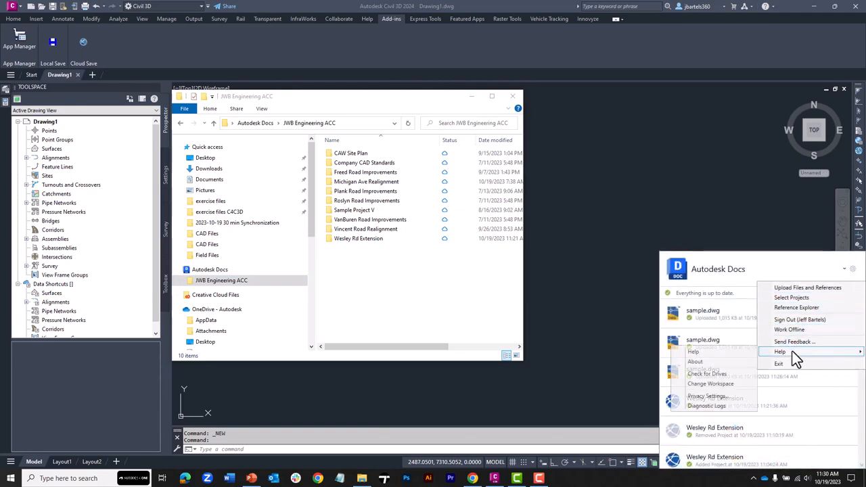
left_click(717, 385)
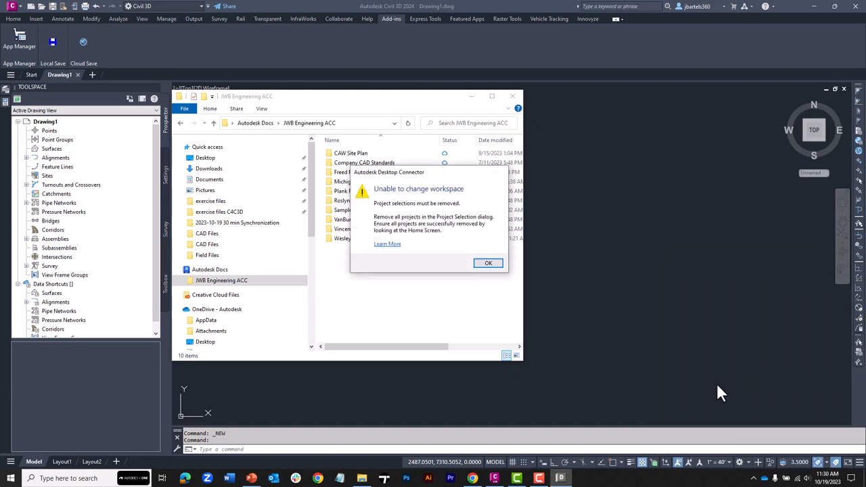
left_click_drag(449, 174, 623, 173)
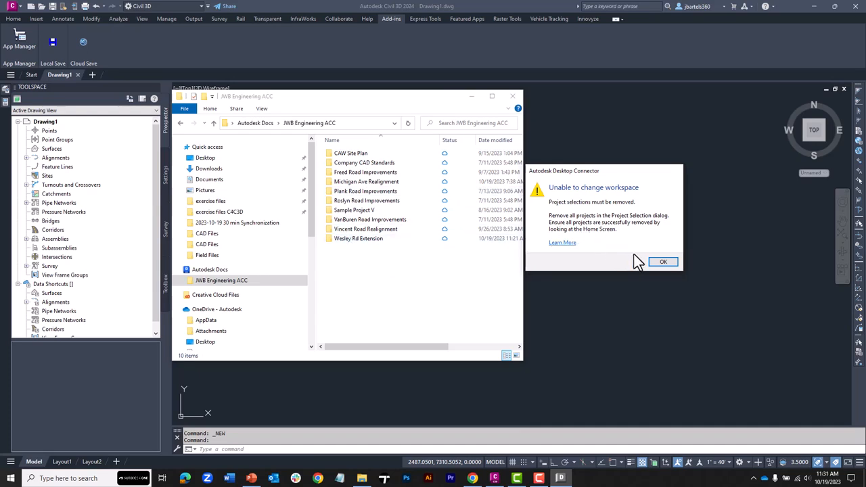
left_click(663, 262)
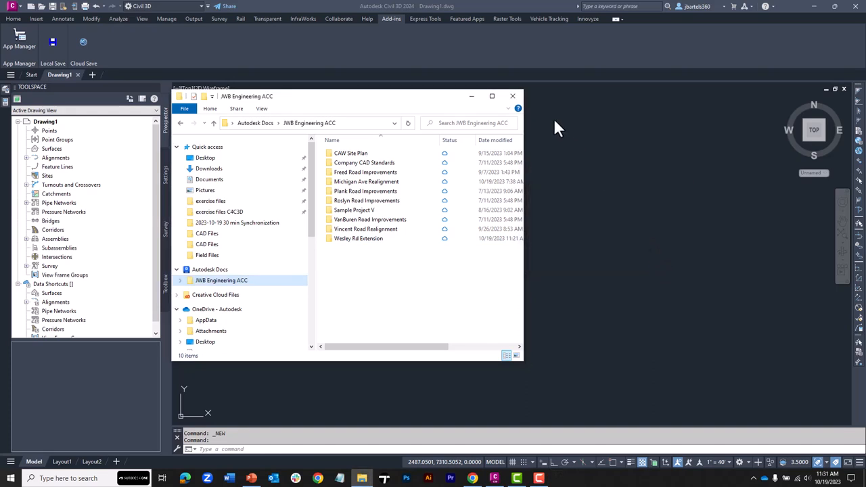
left_click(514, 96)
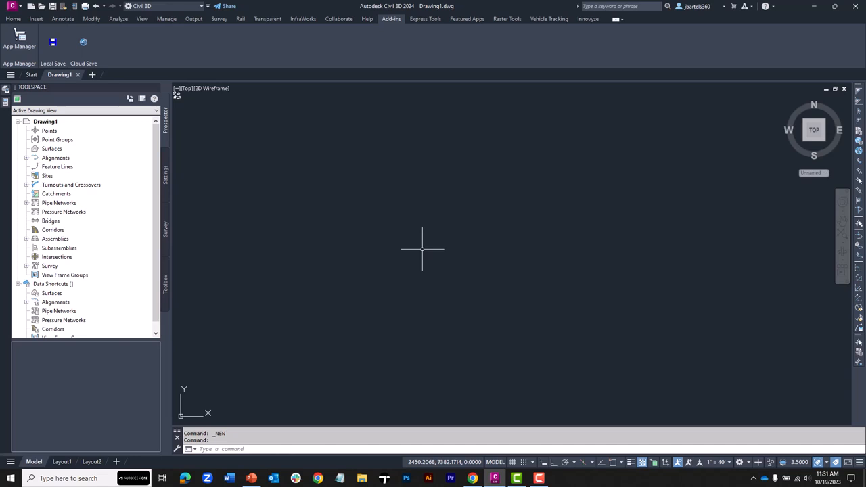
Collect the Desktop Connector diagnostic logs, open the folder containing them, and close that folder window
left_click(753, 478)
left_click(753, 440)
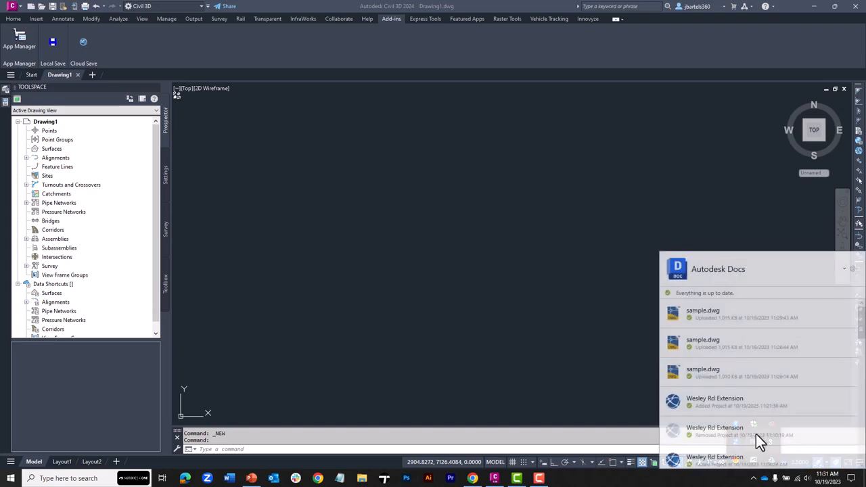
left_click(852, 269)
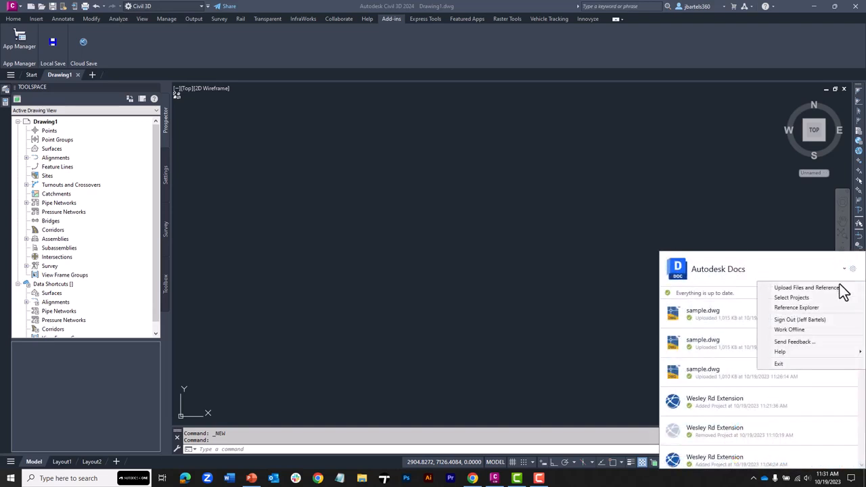
mouse_move(794, 352)
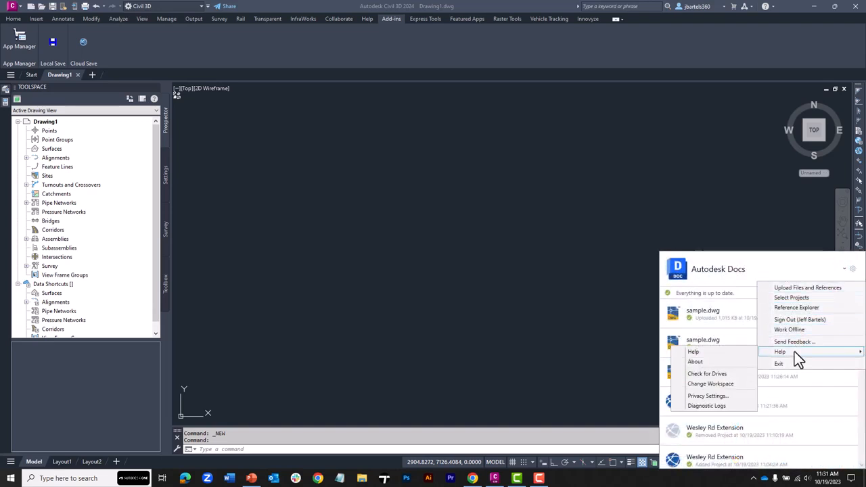
left_click(714, 406)
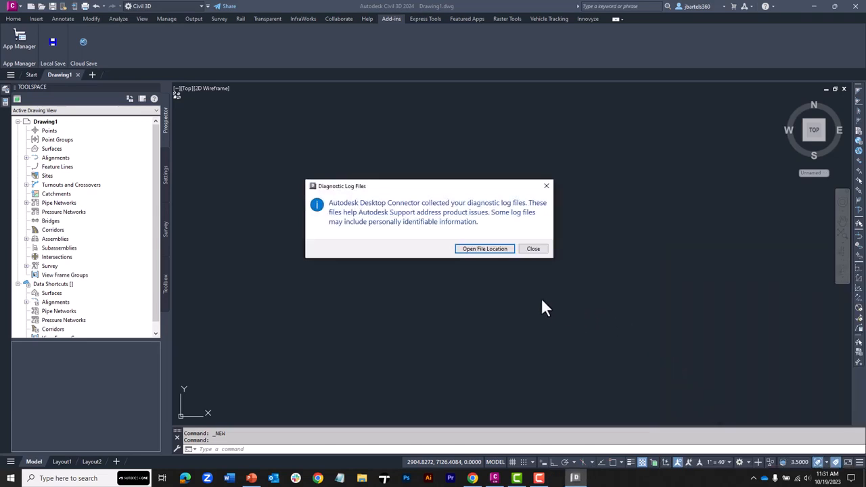
left_click(482, 249)
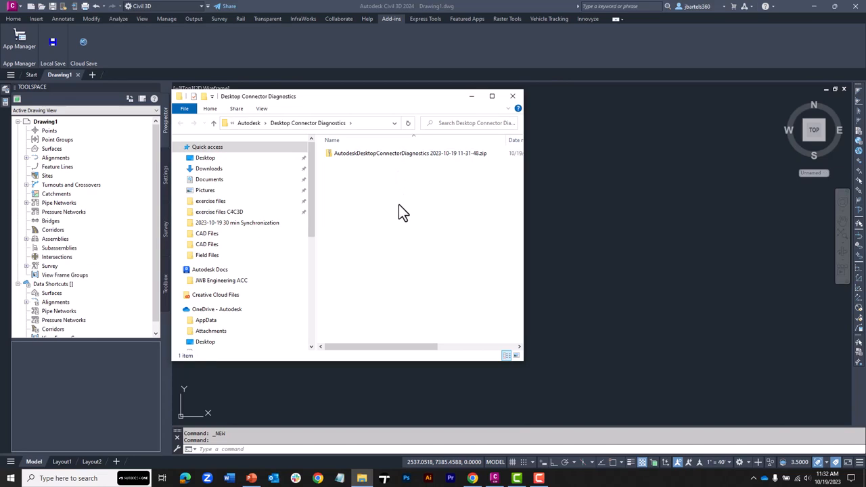
left_click(514, 98)
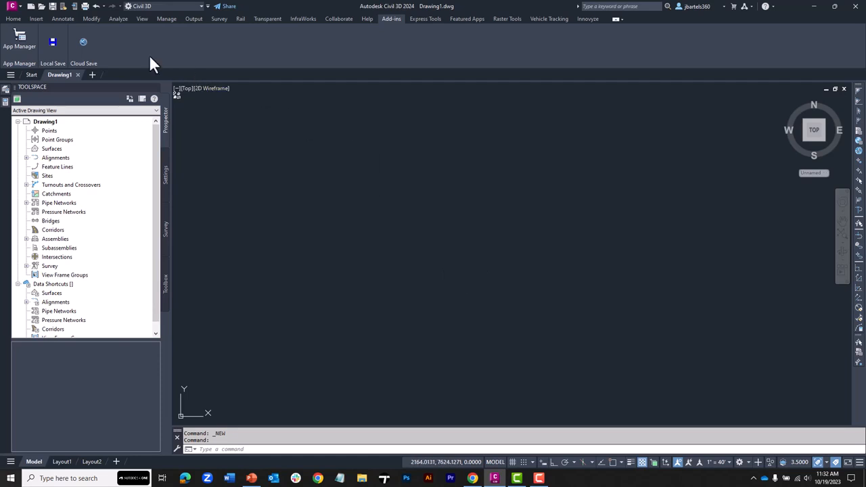
Open Site-Plan.dwg from the project's CAD Files folder in Civil 3D
left_click(41, 6)
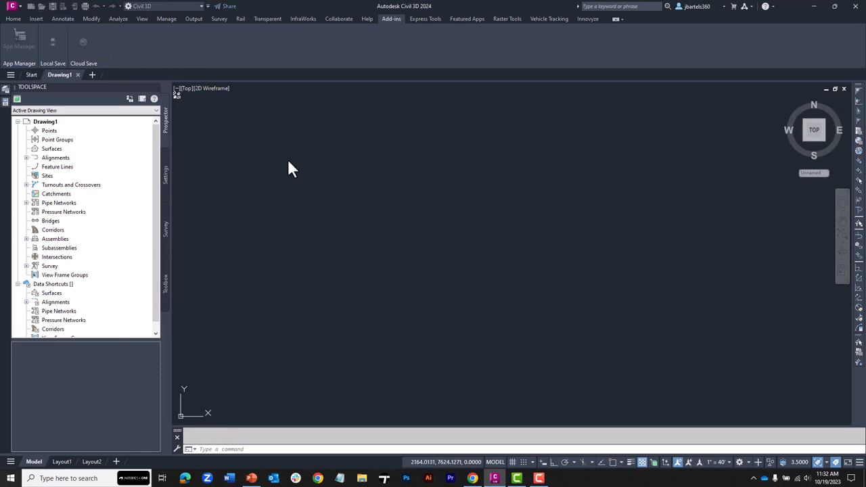
left_click(184, 224)
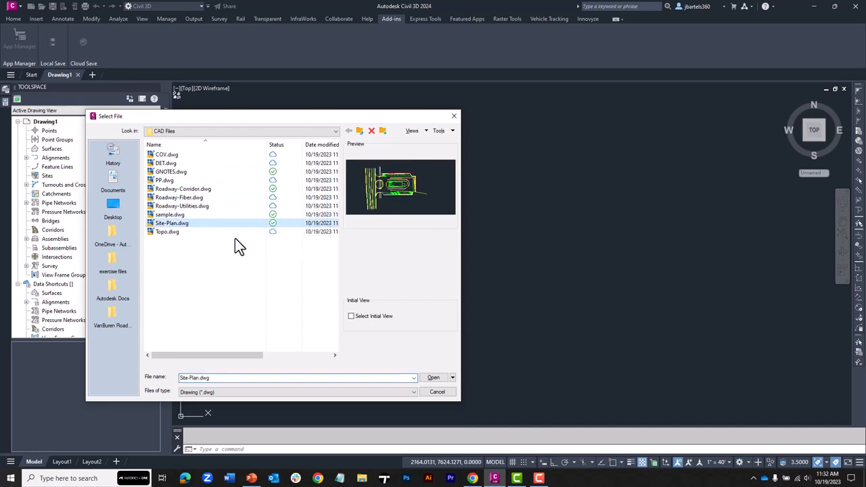
left_click(432, 378)
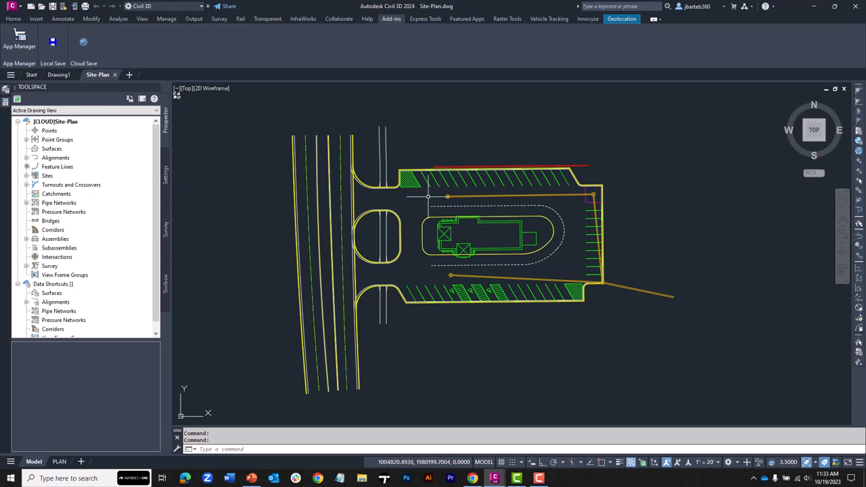
Export the site plan with EXPORTTOAUTOCAD as ACAD-Site-Plan.dwg in the CAD Files folder, and open the exported drawing
mouse_move(446, 196)
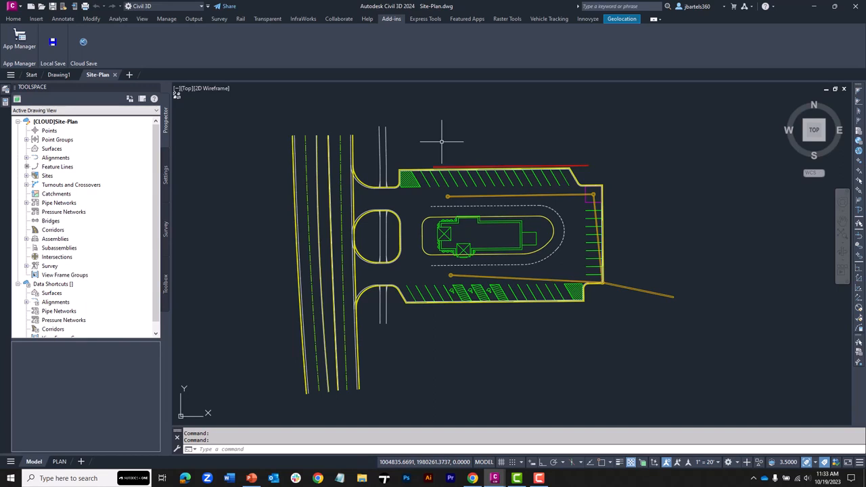
type("EXPORTtoautocad")
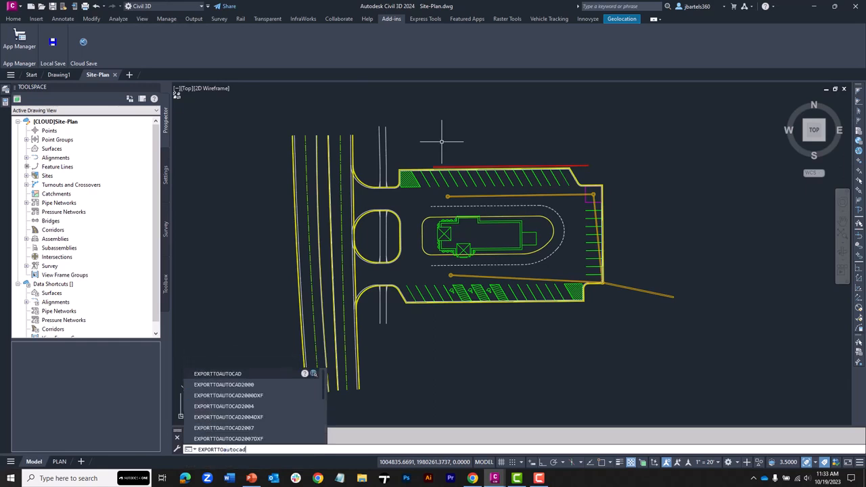
key("Return")
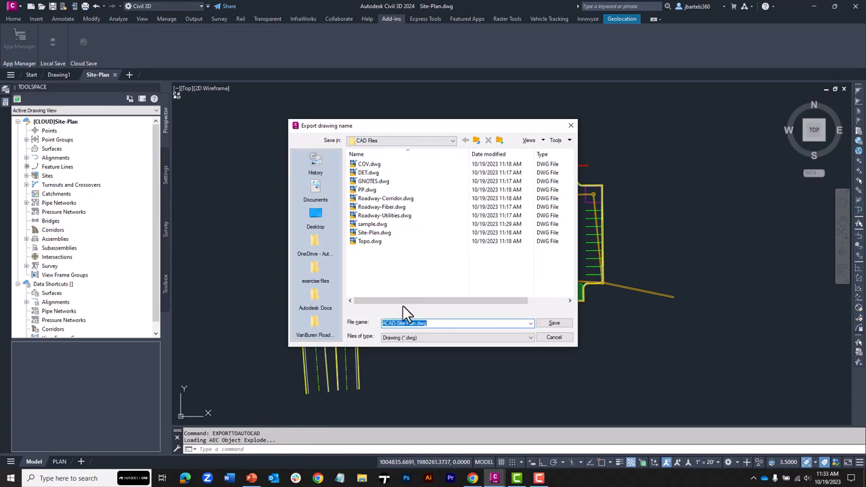
left_click(553, 324)
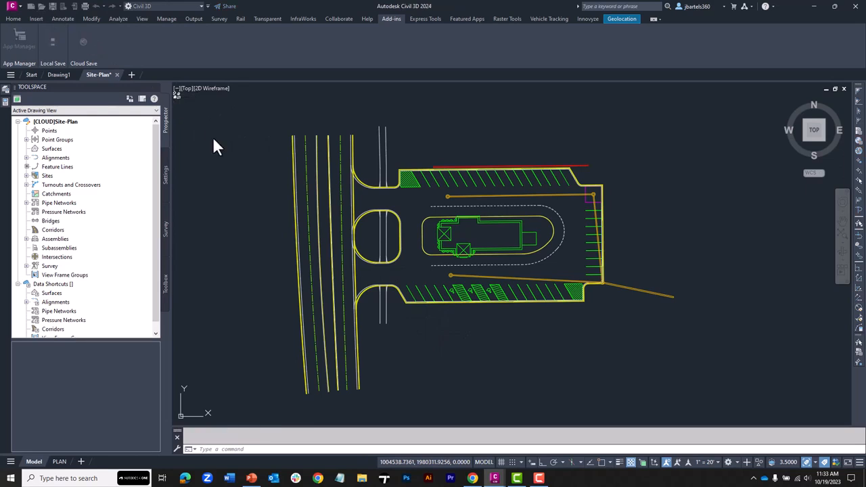
left_click(175, 156)
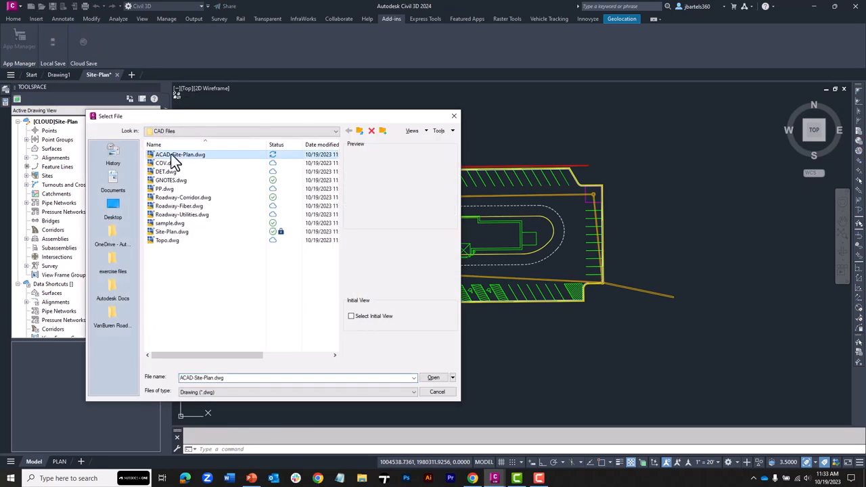
left_click(433, 377)
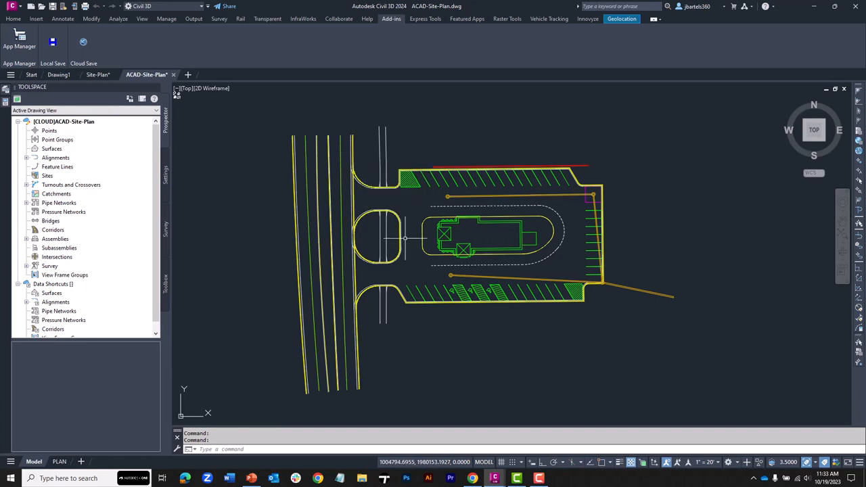
Apply a single lineweight to all objects in ACAD-Site-Plan.dwg, and clear the selection
left_click(720, 106)
left_click(247, 405)
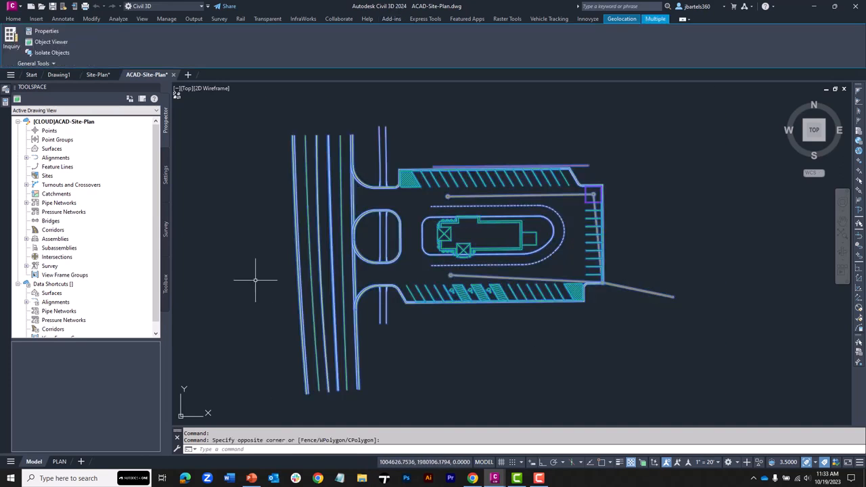
left_click(5, 102)
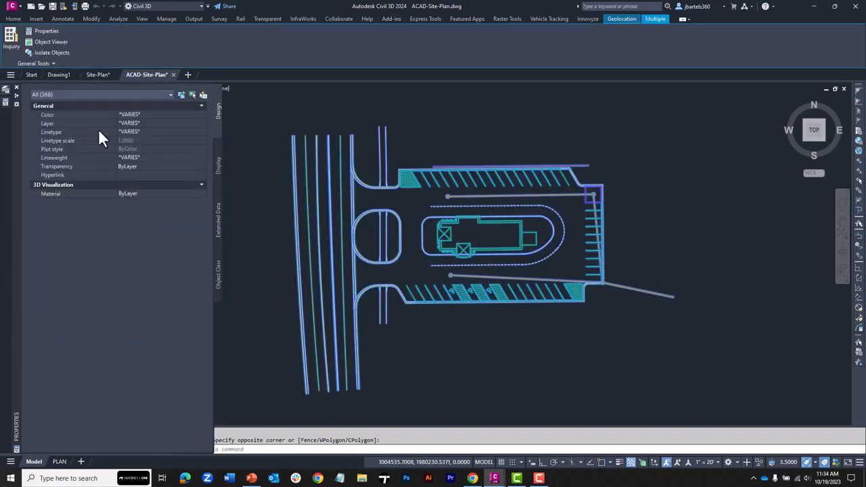
left_click(139, 157)
left_click(147, 156)
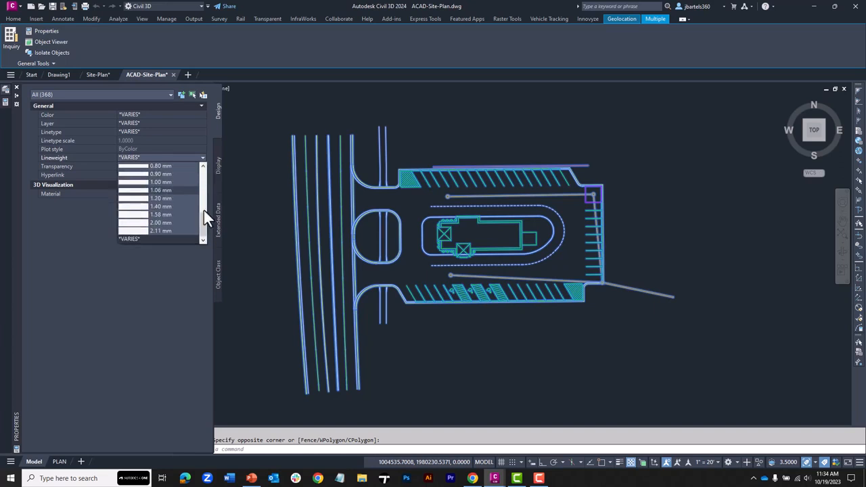
left_click_drag(204, 215, 204, 174)
left_click(171, 197)
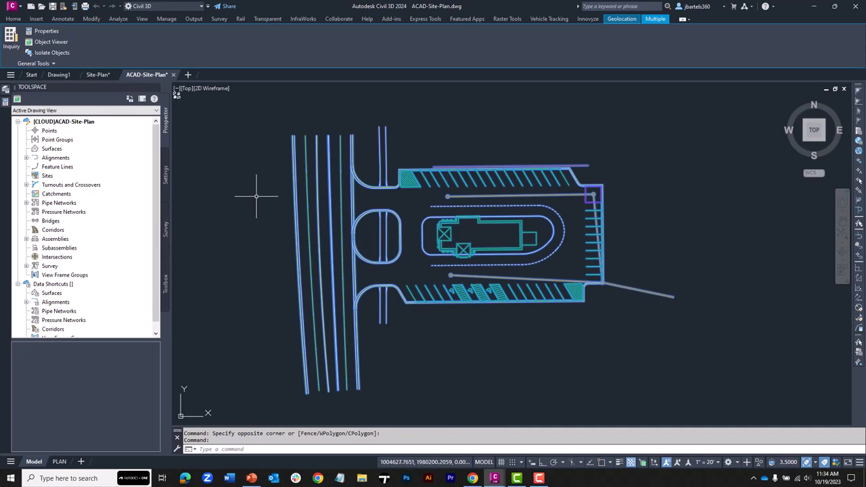
key("Escape")
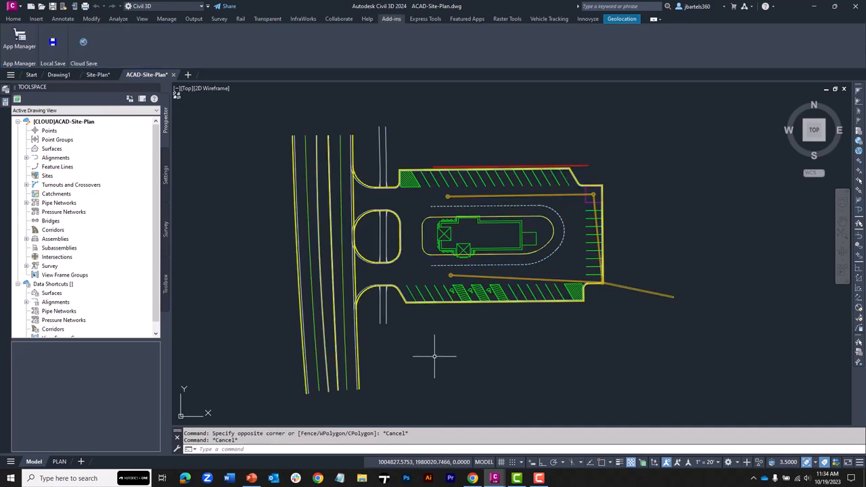
Start the Export KML utility from the Toolbox's Miscellaneous Utilities, accepting the name ACAD-Site-Plan
left_click(167, 283)
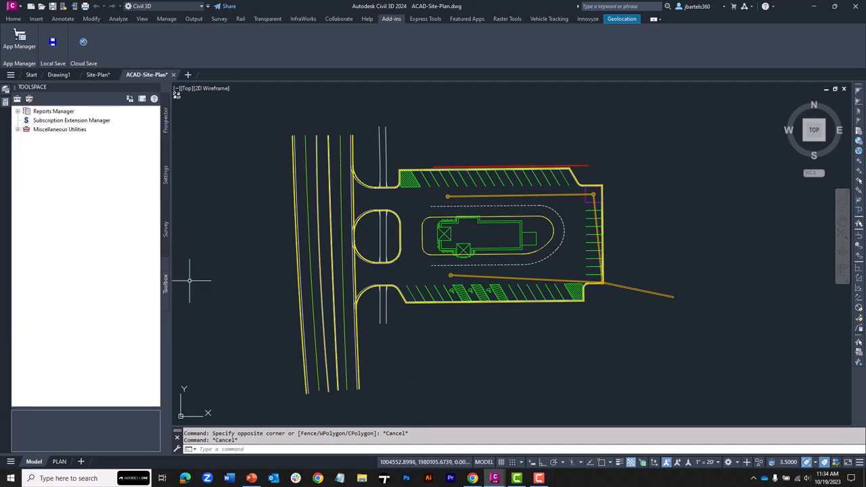
left_click(17, 129)
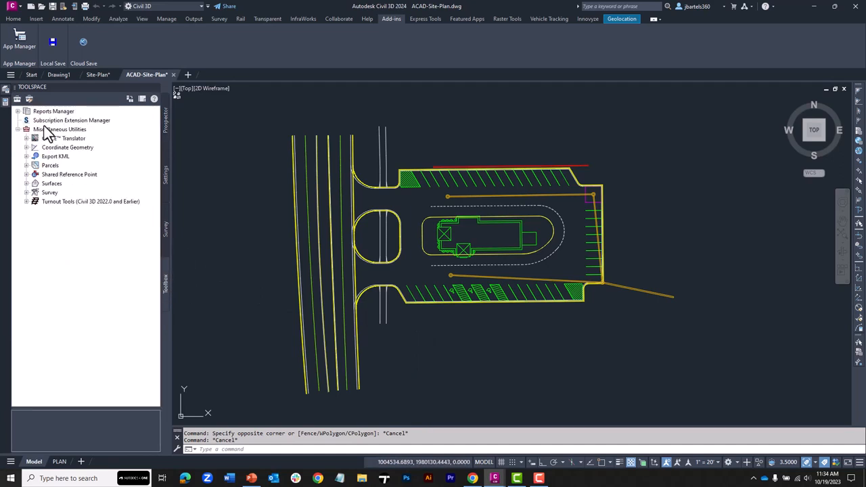
left_click(26, 156)
left_click(64, 168)
double_click(64, 168)
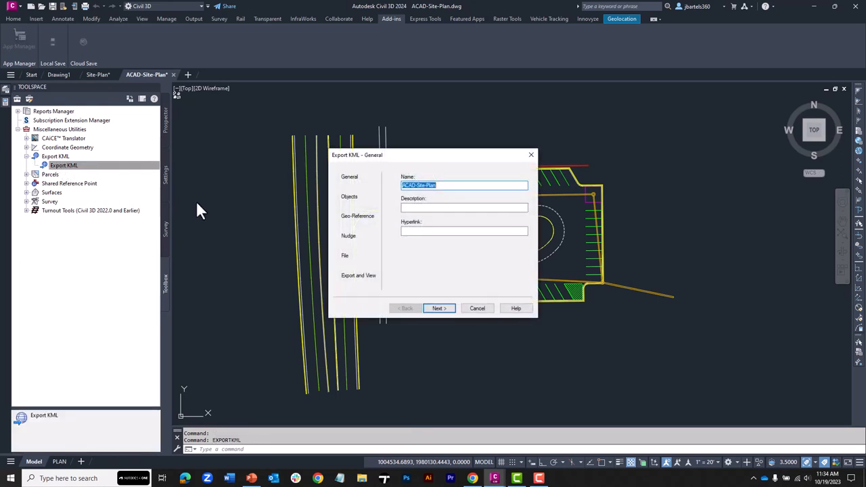
left_click(439, 308)
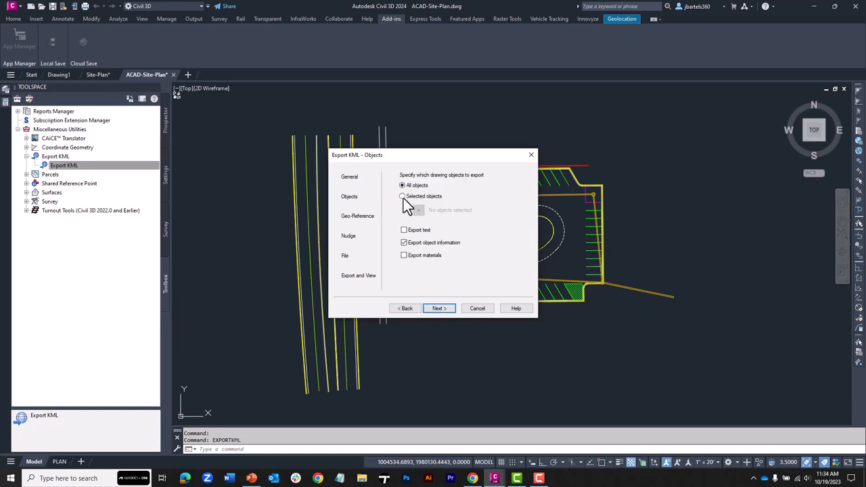
Select the entire site plan for the KML export, exclude object information, and accept the Drawing Coordinate System Transform
left_click(403, 197)
left_click(418, 211)
left_click(707, 100)
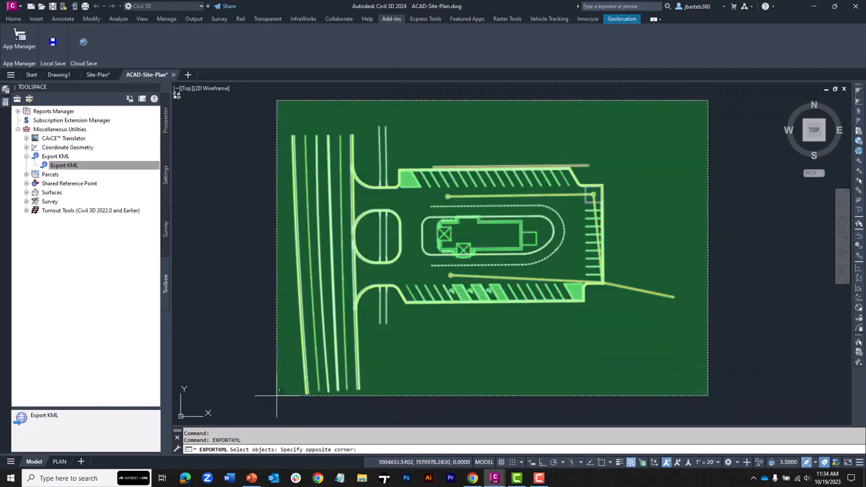
left_click(246, 426)
key("Return")
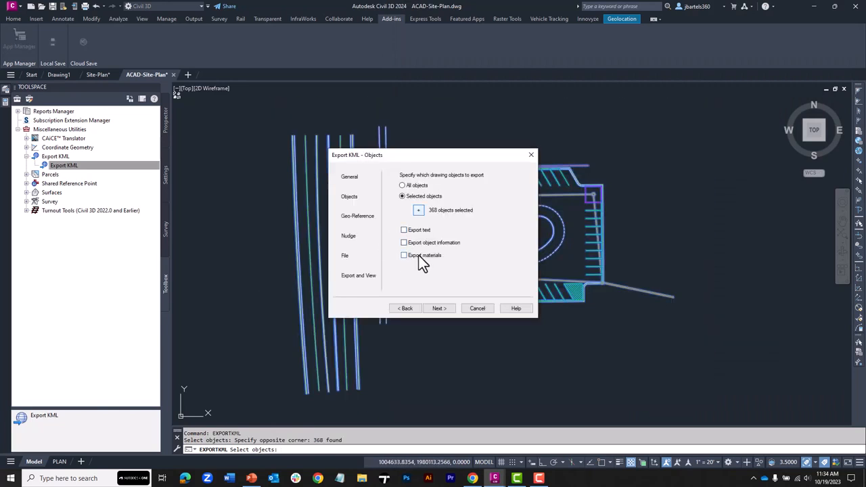
left_click(438, 309)
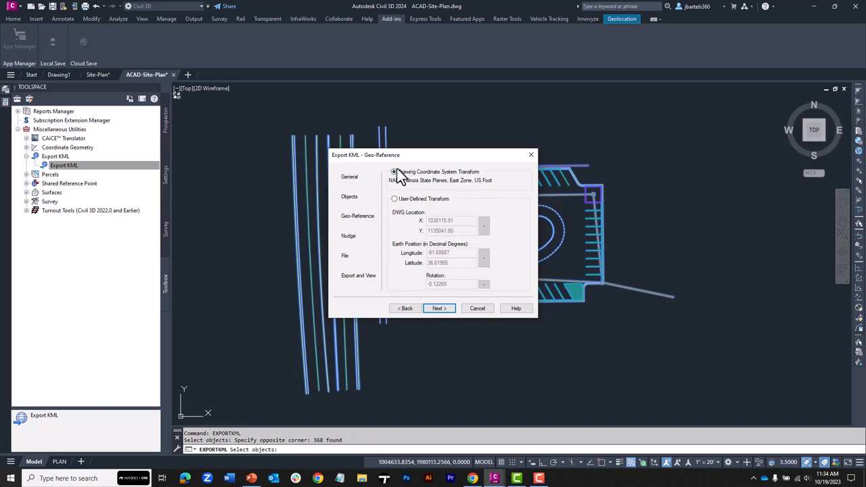
left_click(442, 308)
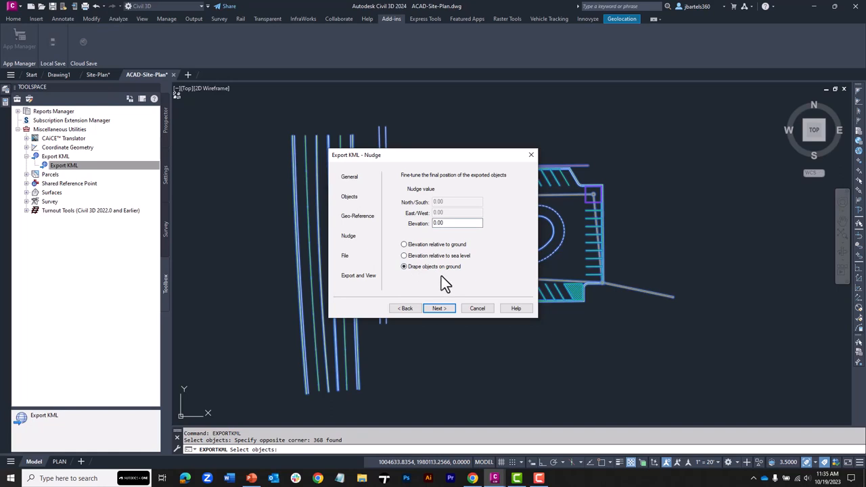
Accept draping the objects on the ground, and set the KML export location to the CAW Site Plan project's Field Files folder
left_click(439, 308)
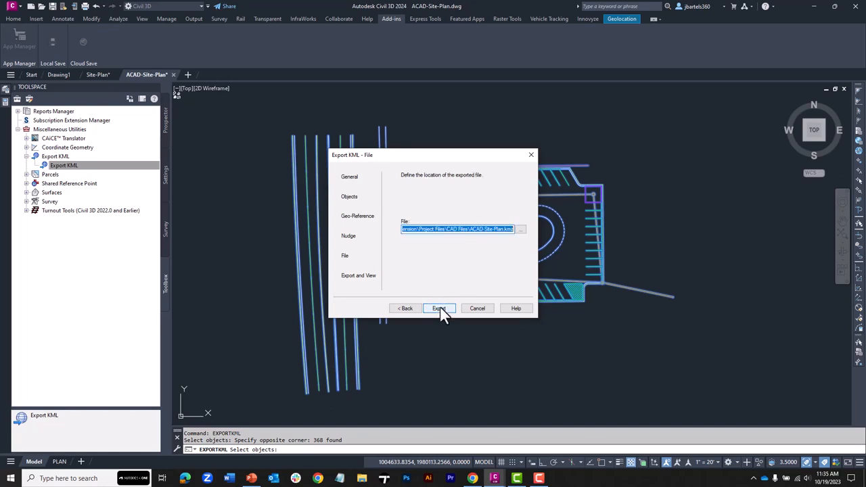
left_click(520, 230)
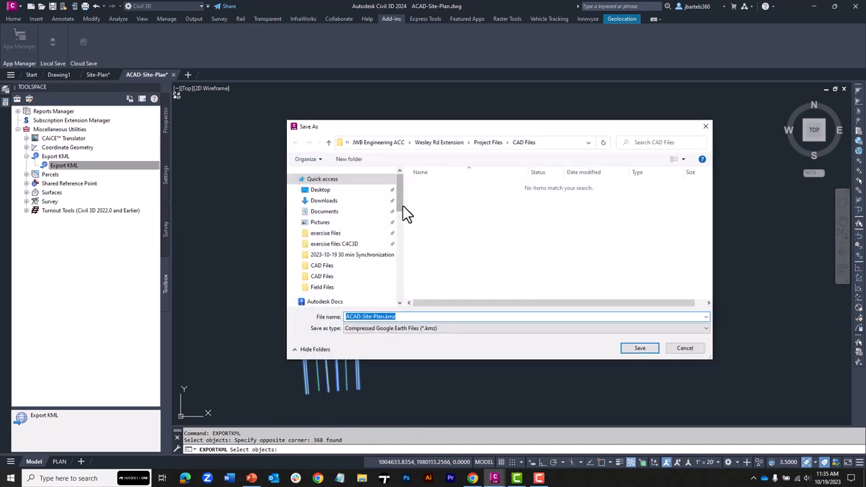
left_click_drag(401, 204, 402, 214)
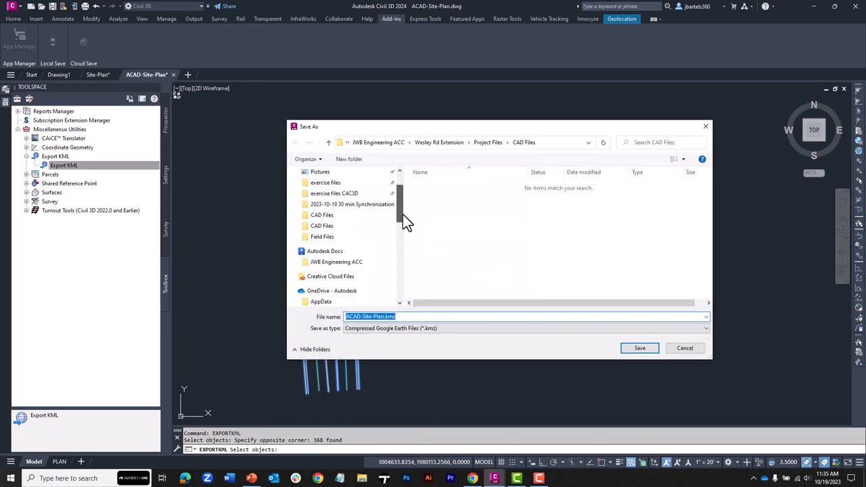
left_click(338, 263)
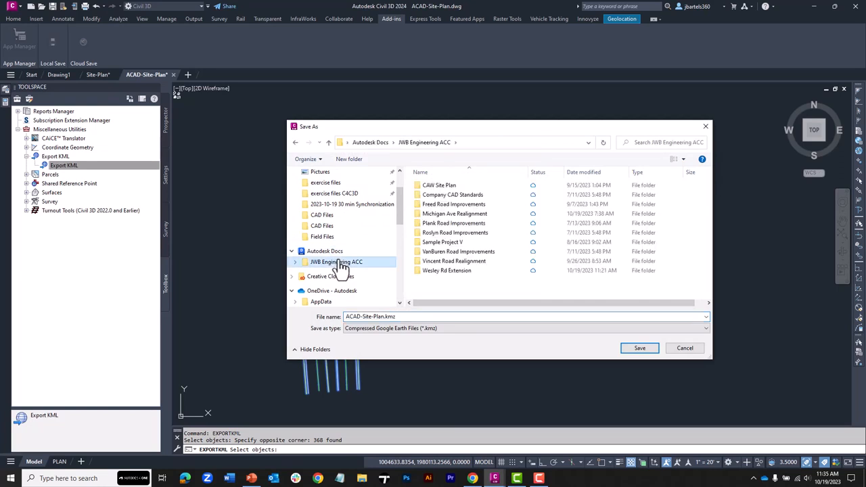
double_click(437, 186)
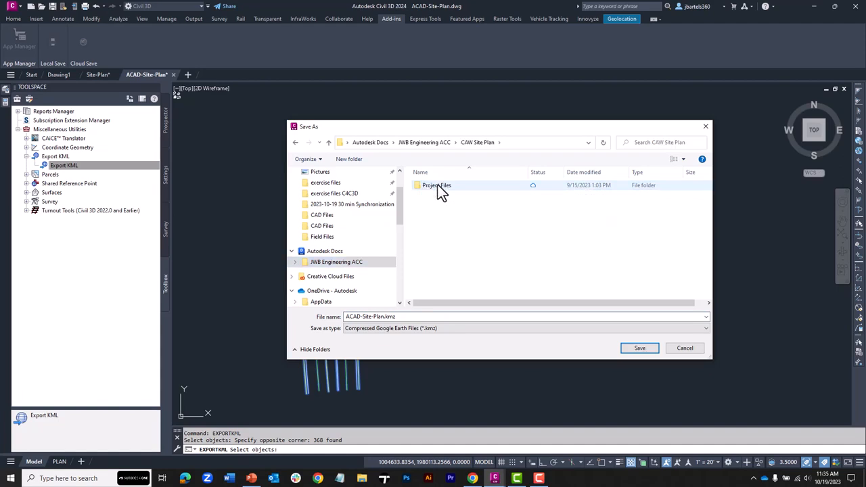
double_click(438, 184)
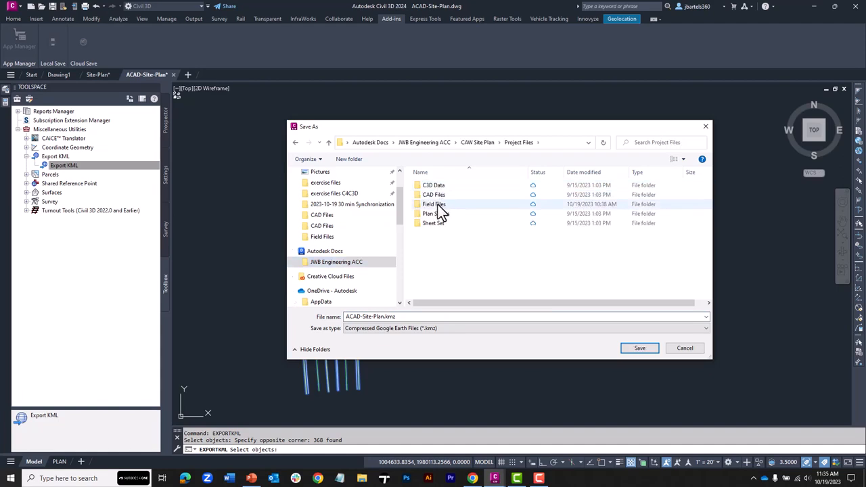
double_click(433, 203)
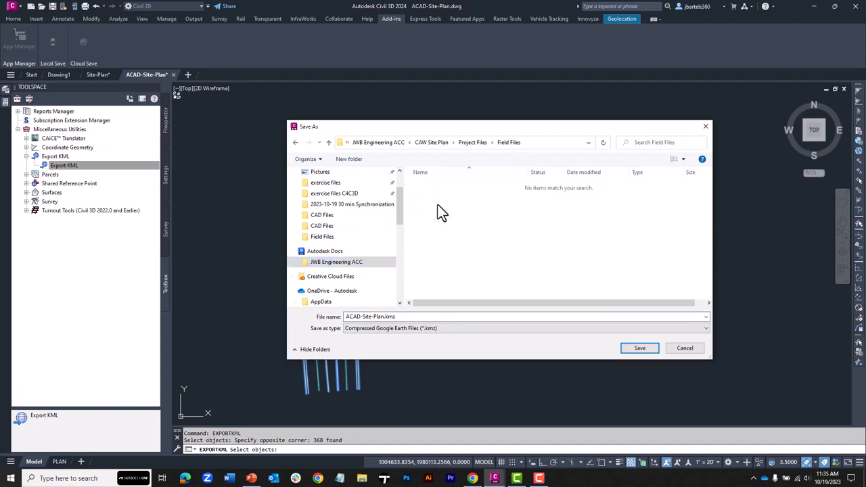
Export the site plan as the compressed Google Earth file ACAD-Site-Plan.kmz, and close the export wizard
left_click(441, 328)
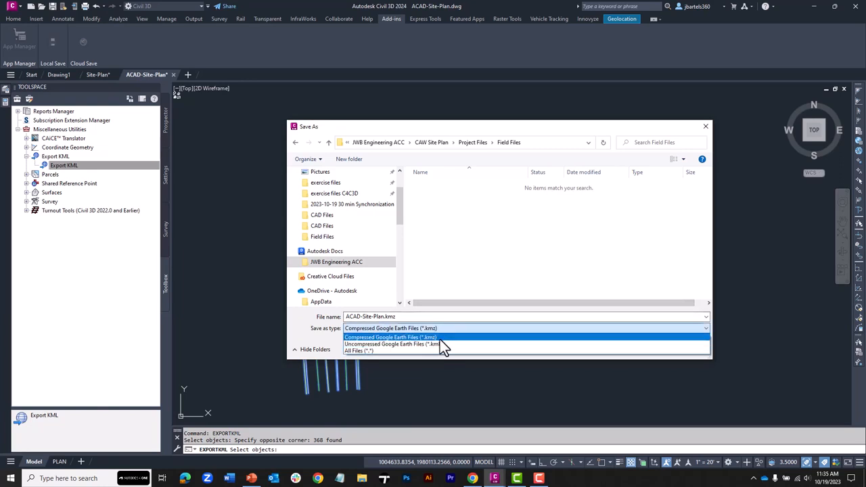
left_click(430, 338)
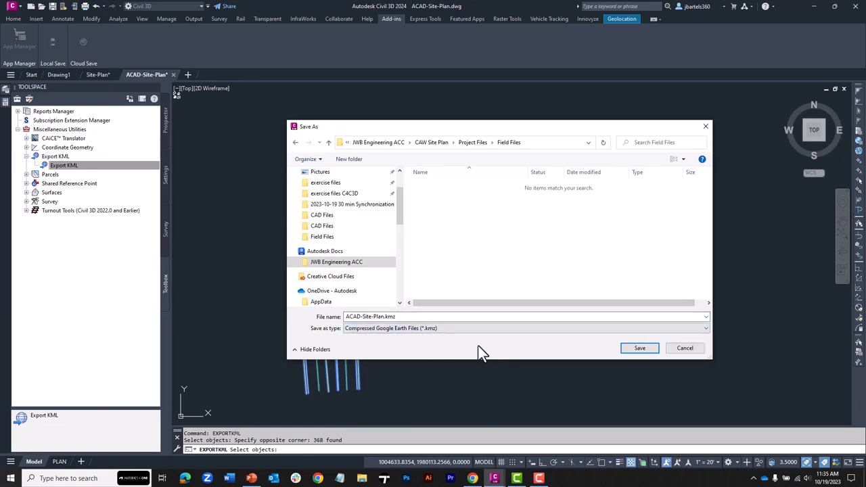
left_click(634, 348)
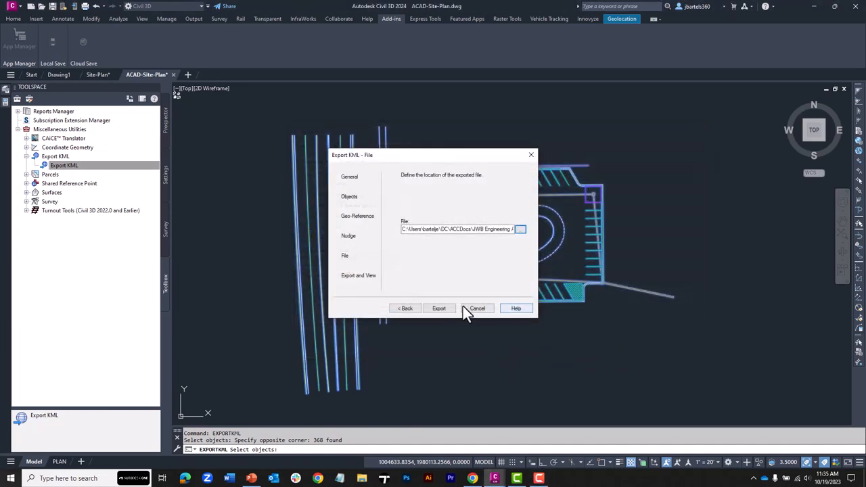
left_click(443, 308)
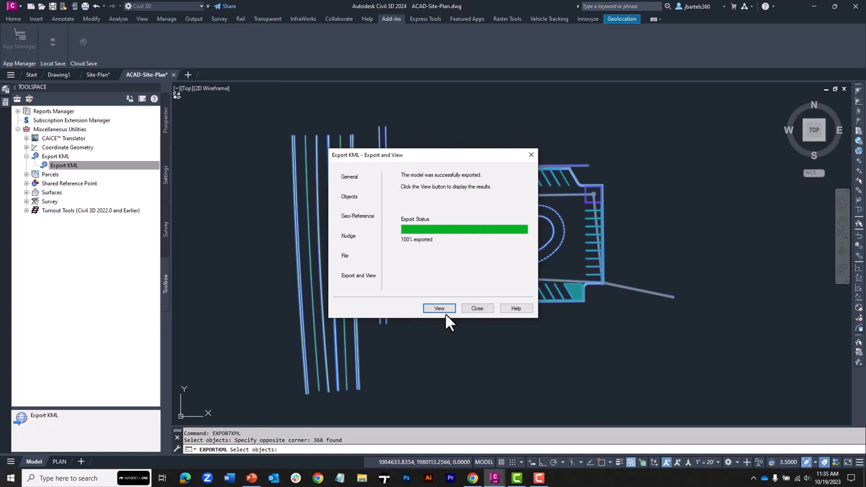
left_click(474, 308)
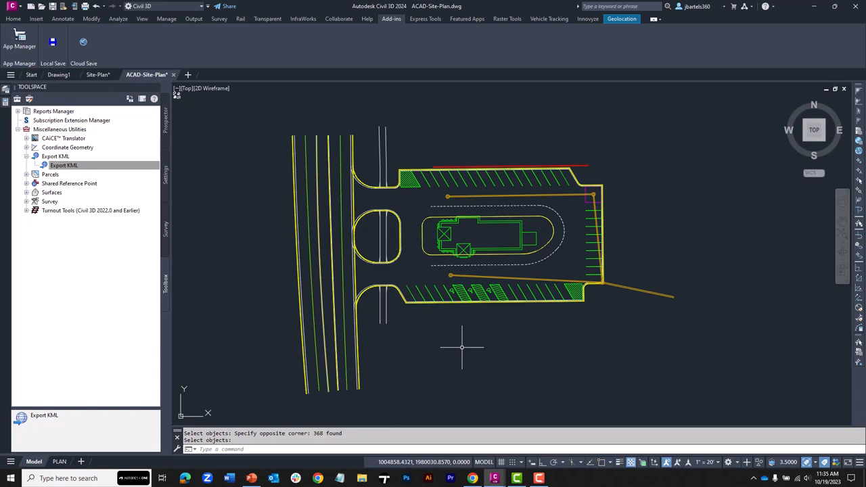
Switch to PowerPoint, start the slide show from slide 8, and play its embedded phone video
left_click(251, 478)
left_click(61, 374)
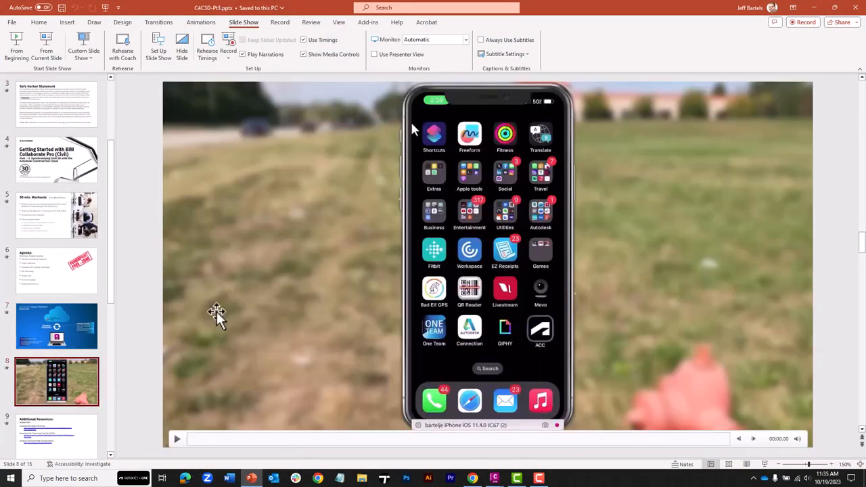
left_click(46, 49)
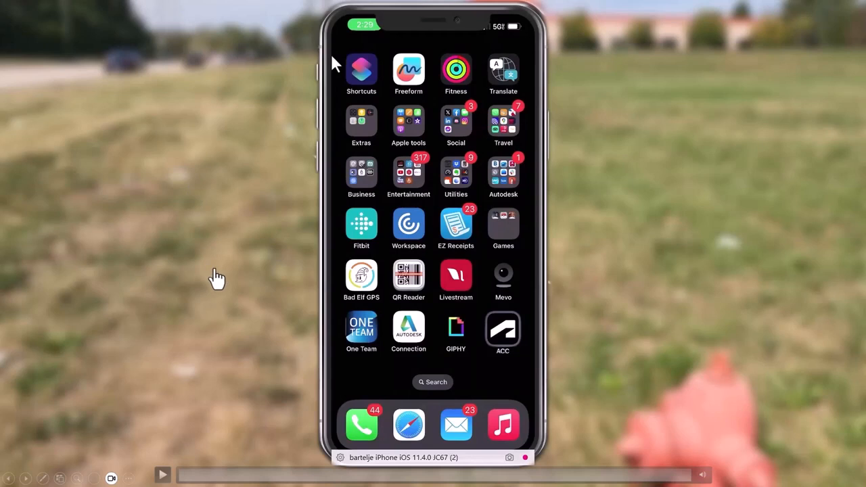
left_click(213, 270)
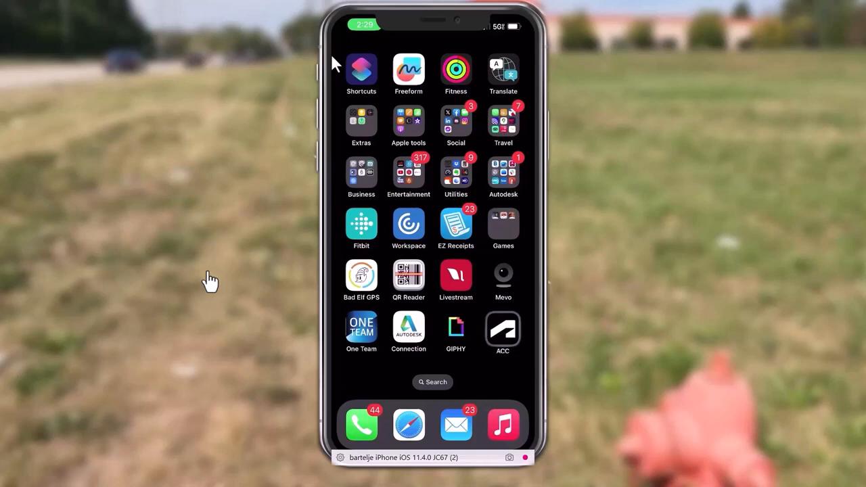
Open ACAD-P-SitePlan-temp.kmz from the CAW Site Plan project's Field Files folder in the ACC mobile app
left_click(502, 331)
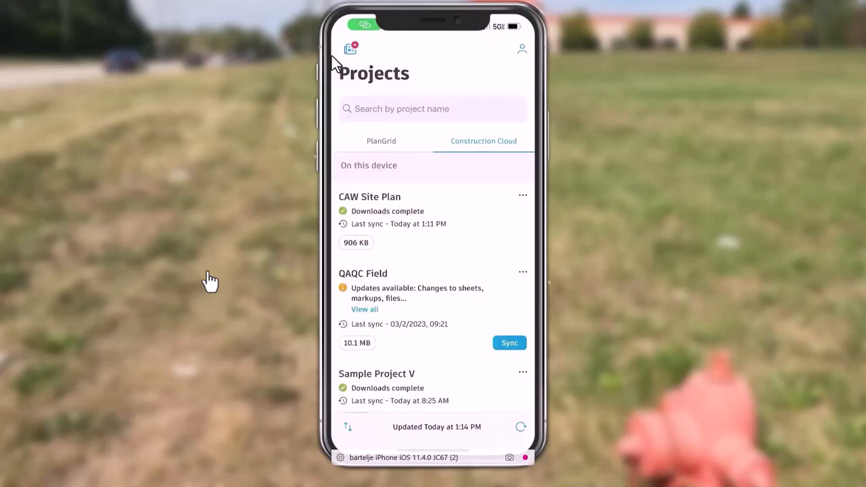
left_click(408, 214)
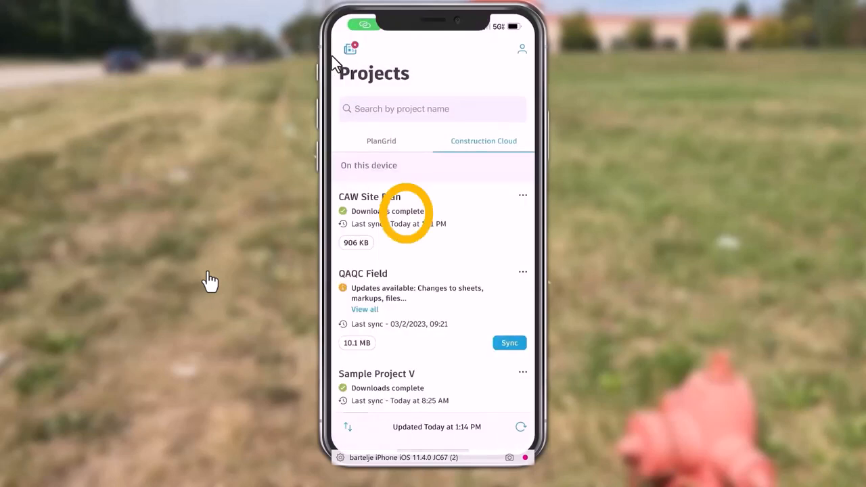
left_click(402, 108)
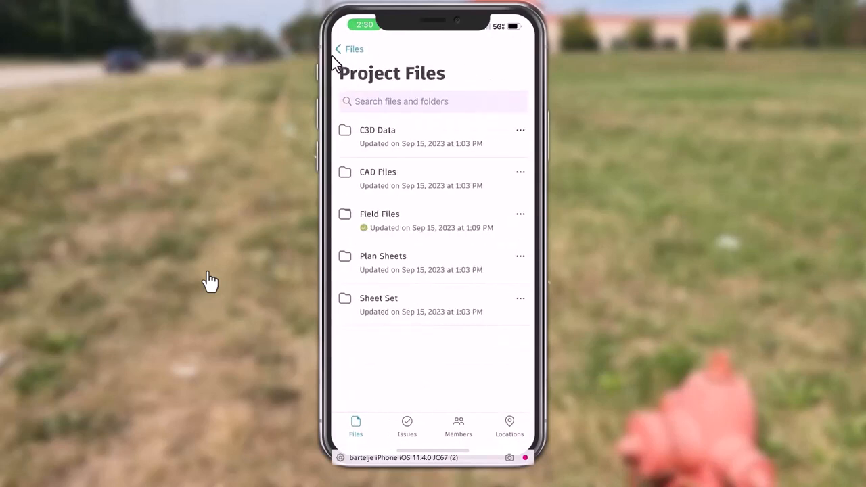
left_click(406, 219)
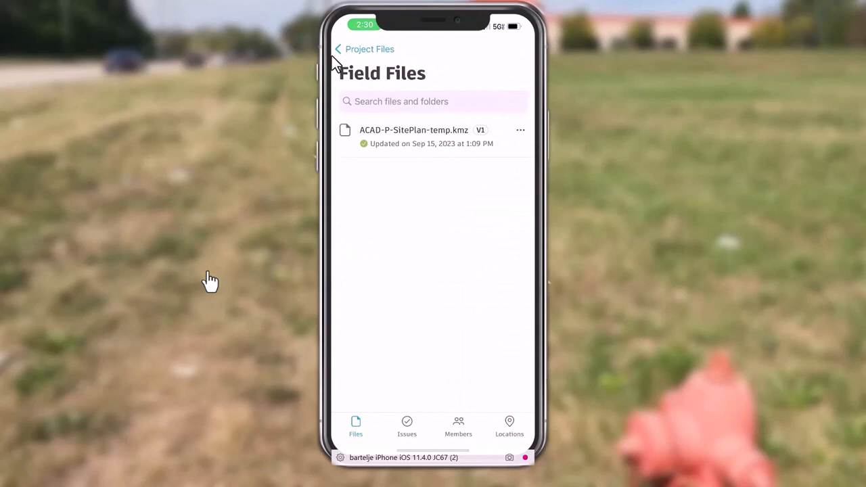
left_click(406, 141)
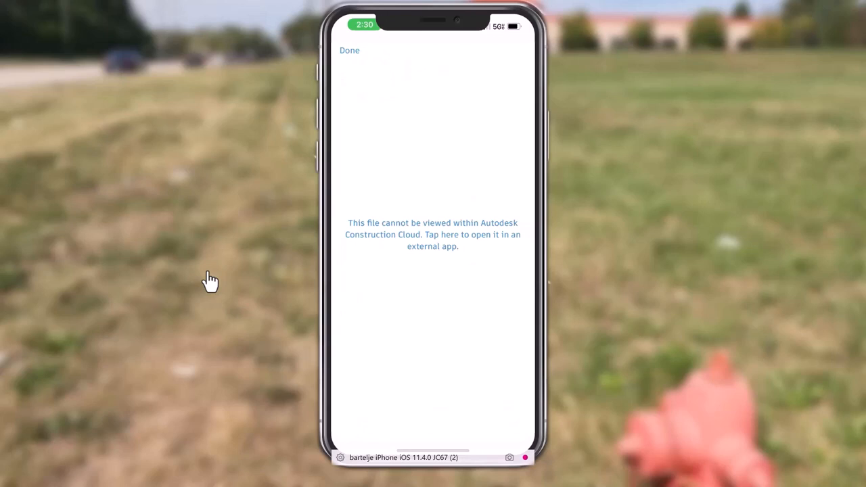
Send ACAD-P-SitePlan-temp.kmz to the external Google Earth app
left_click(435, 232)
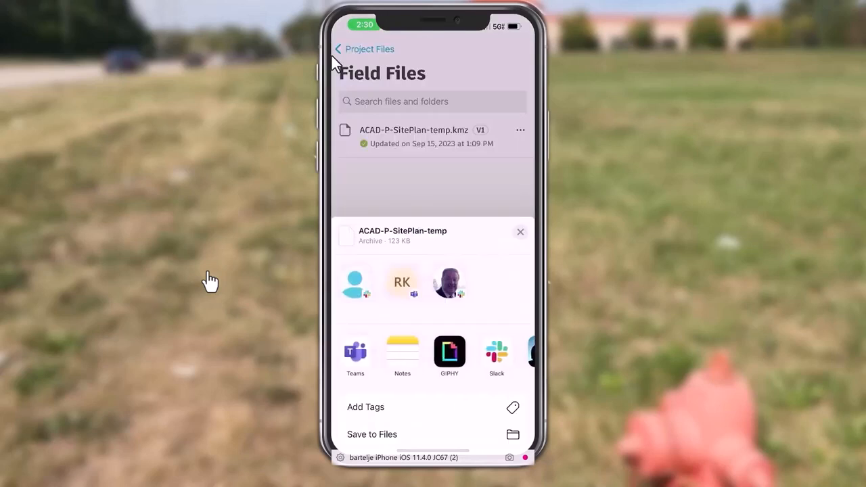
scroll(433, 352, "right", 10)
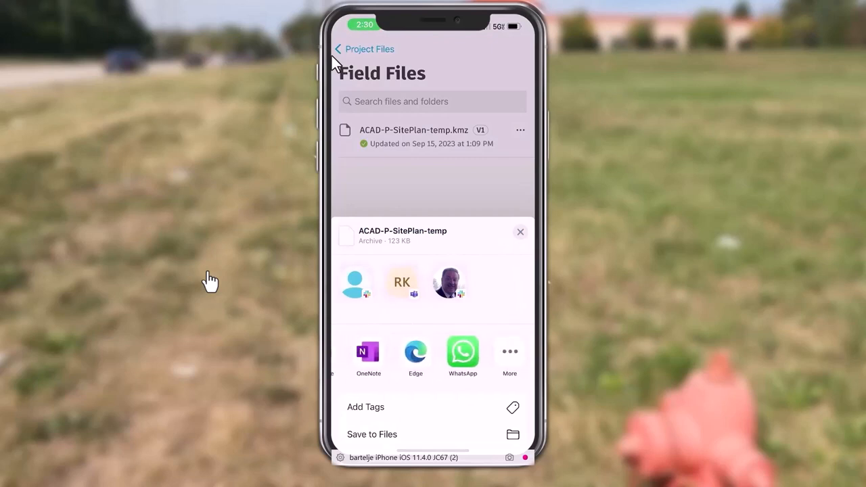
left_click(509, 351)
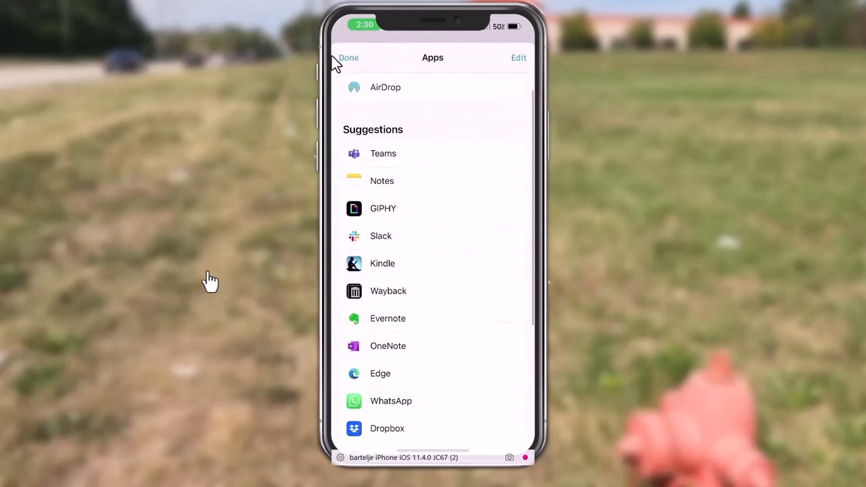
scroll(433, 271, "down", 5)
left_click(383, 378)
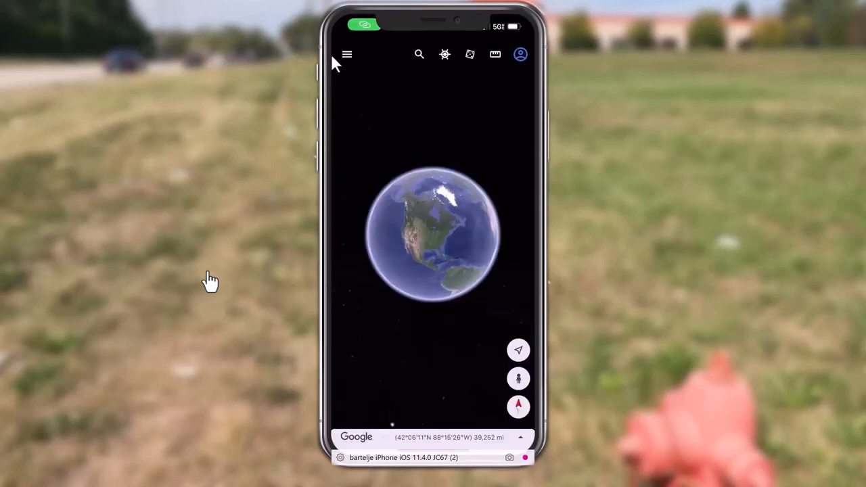
Open the ACAD-P-SitePlan-temp project in Google Earth, and expand its Model folder and the 3D Polyline [321B] folder
left_click(332, 57)
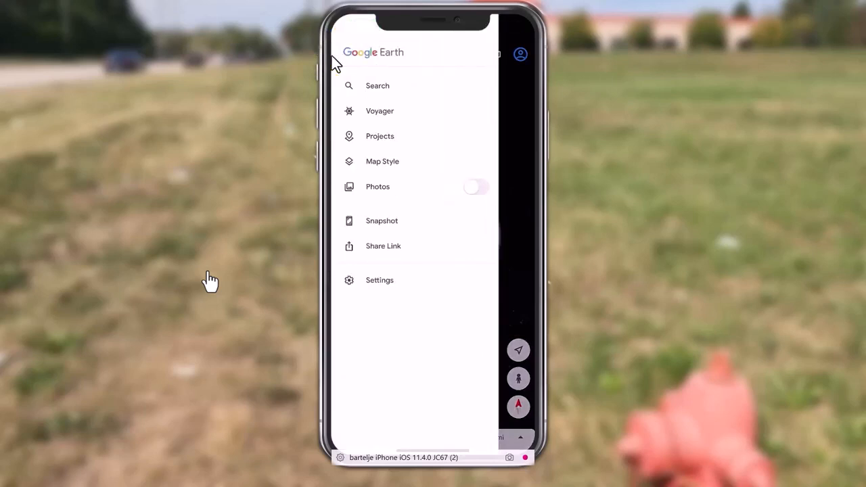
left_click(378, 135)
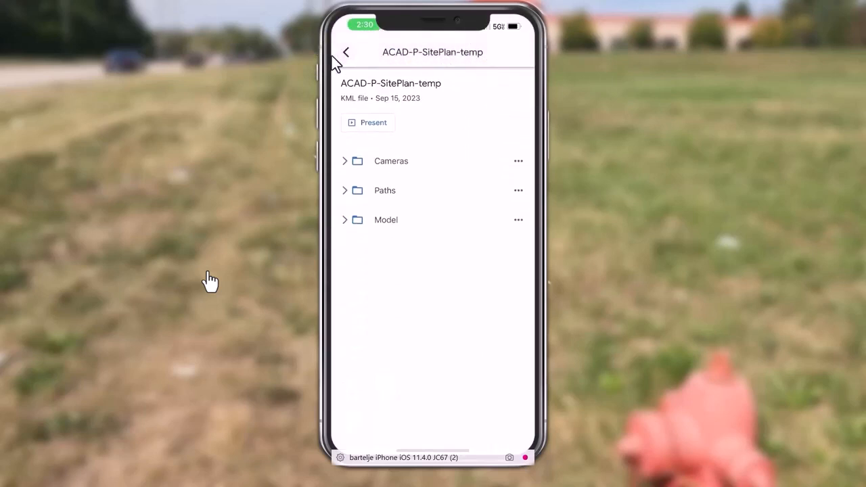
left_click(381, 221)
left_click(427, 249)
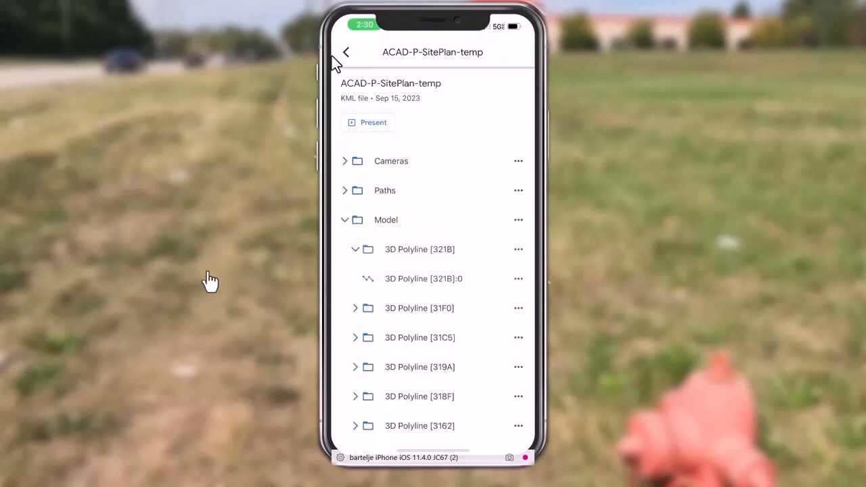
Locate 3D Polyline [321B]:0 on the map, return to the full map view, and turn on the device's current location
left_click(424, 279)
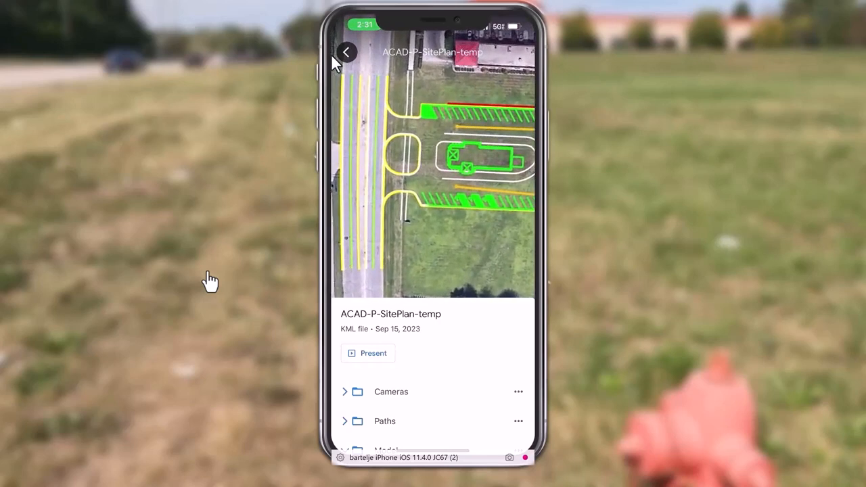
left_click(333, 57)
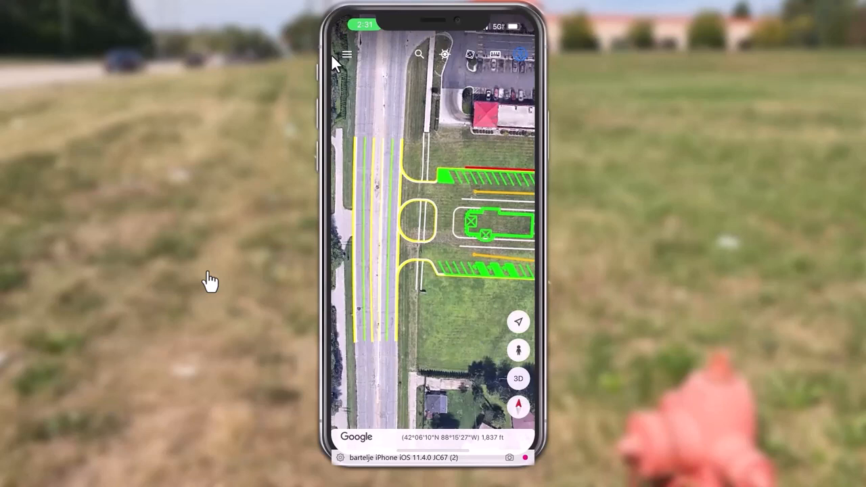
left_click(518, 322)
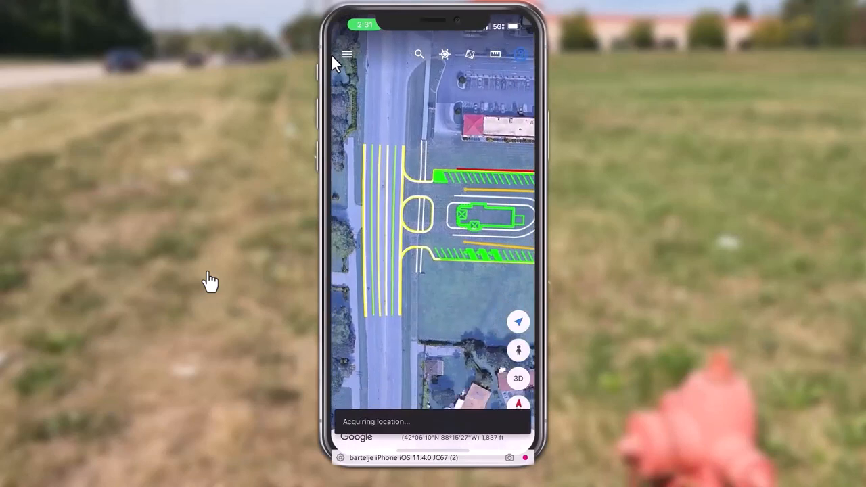